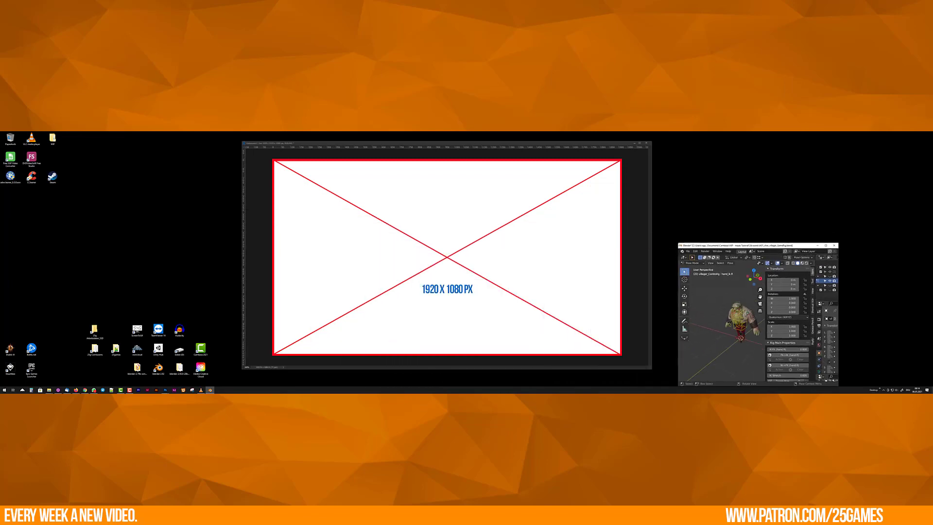
Hide the viewport sidebar and split the 3D viewport into three stacked areas beside a large area with a smaller one below.
left_click_drag(433, 301, 623, 358)
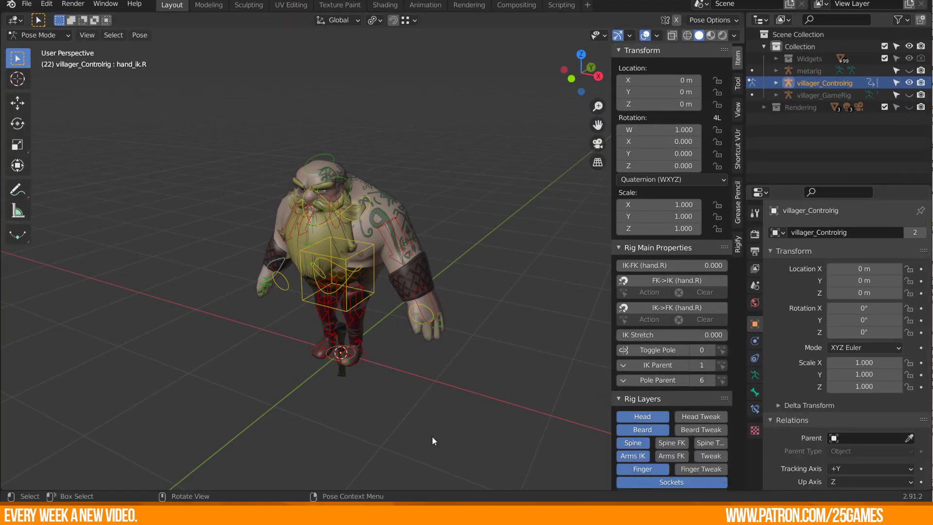
key("n")
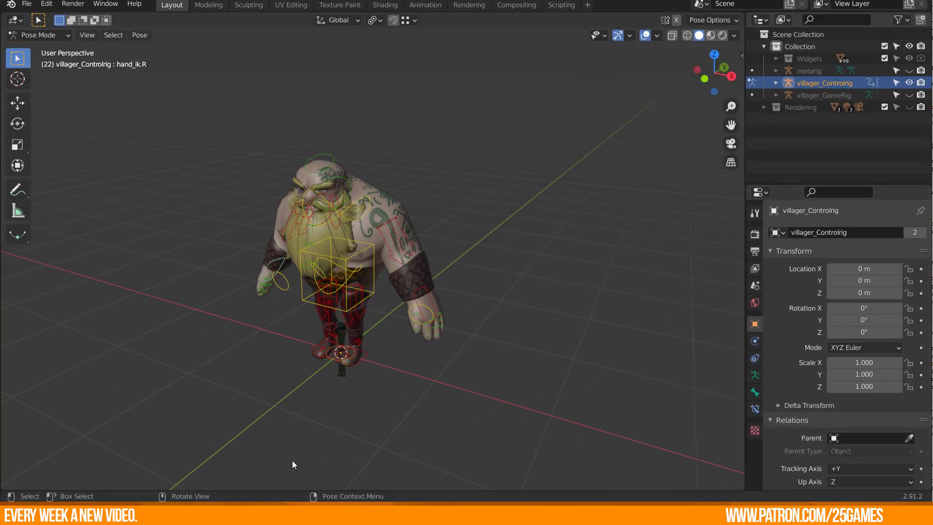
left_click_drag(13, 486, 400, 158)
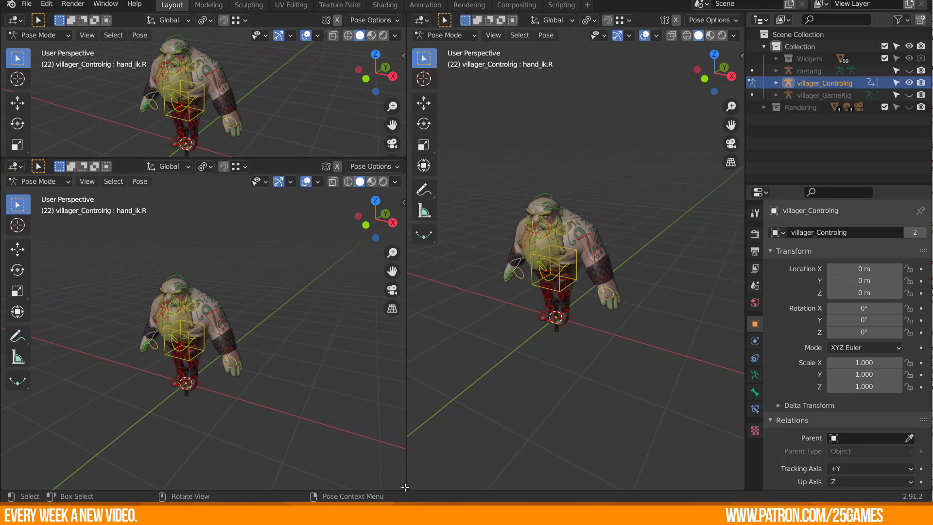
left_click_drag(401, 485, 391, 359)
left_click_drag(411, 487, 425, 386)
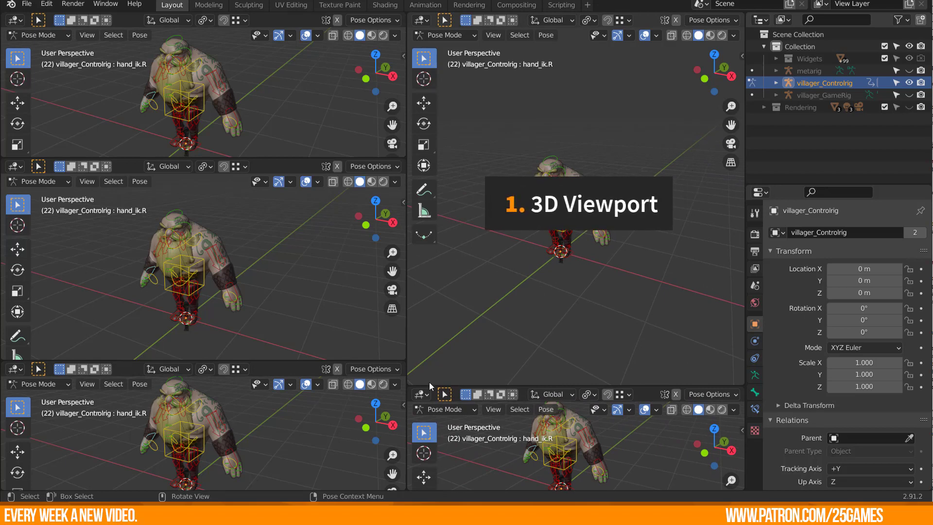
Change the small area below the large viewport to a Timeline and the uppermost stacked area to a Graph Editor.
left_click(419, 395)
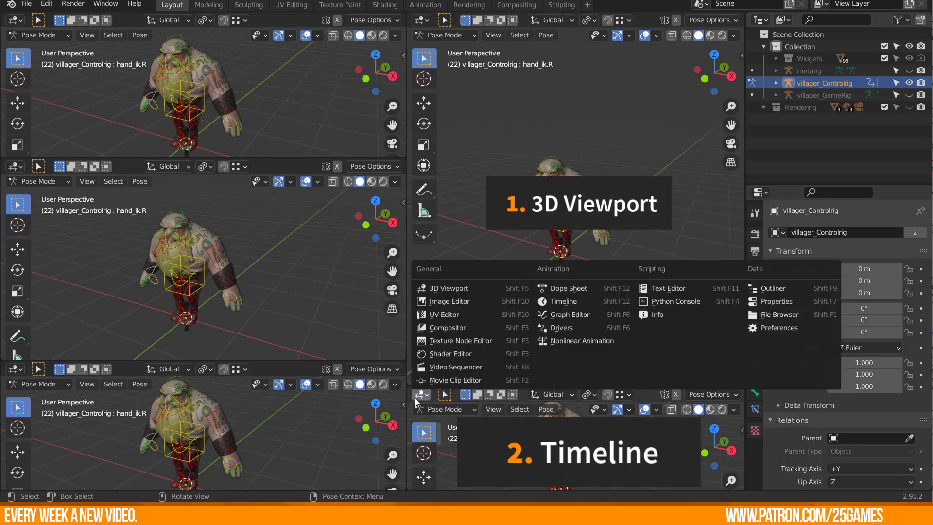
left_click(576, 301)
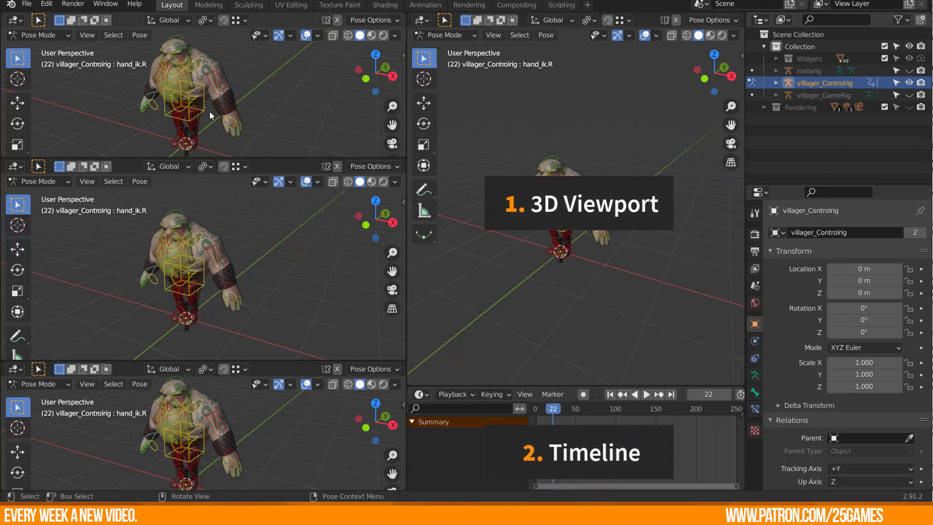
left_click(14, 20)
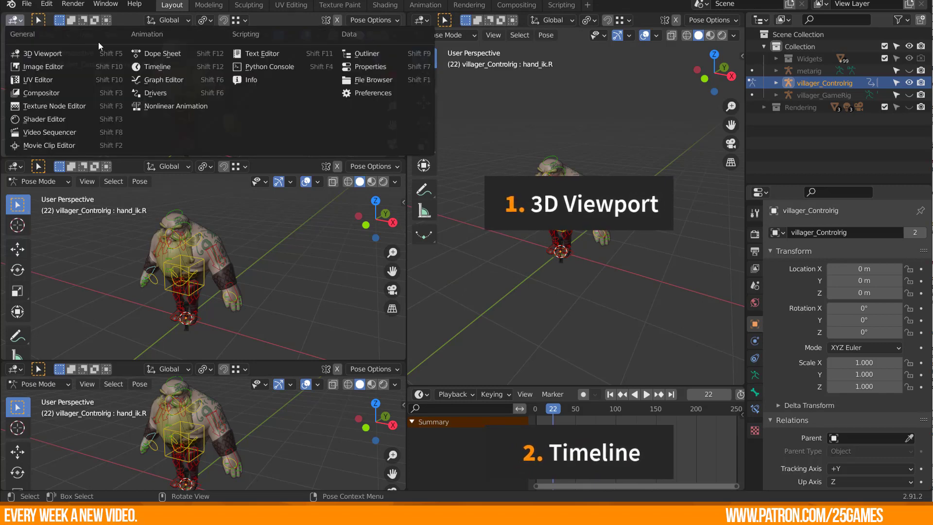
left_click(163, 79)
Change the middle stacked area to a Dope Sheet in Action Editor mode and the lowest one to Nonlinear Animation.
left_click(17, 167)
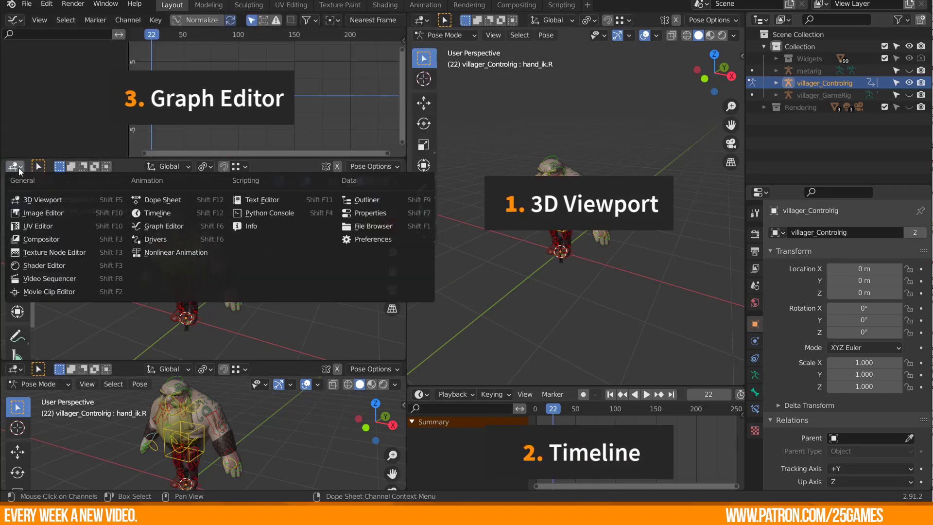
left_click(164, 200)
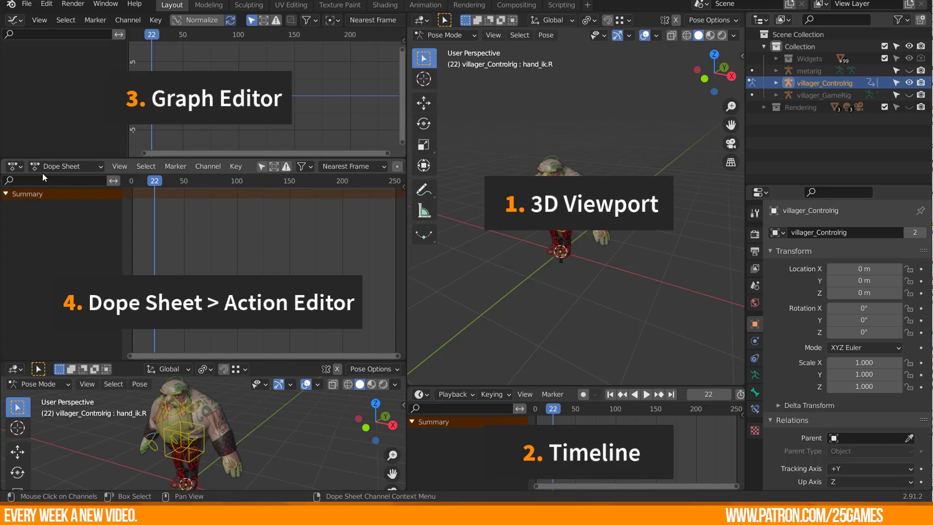
left_click(91, 165)
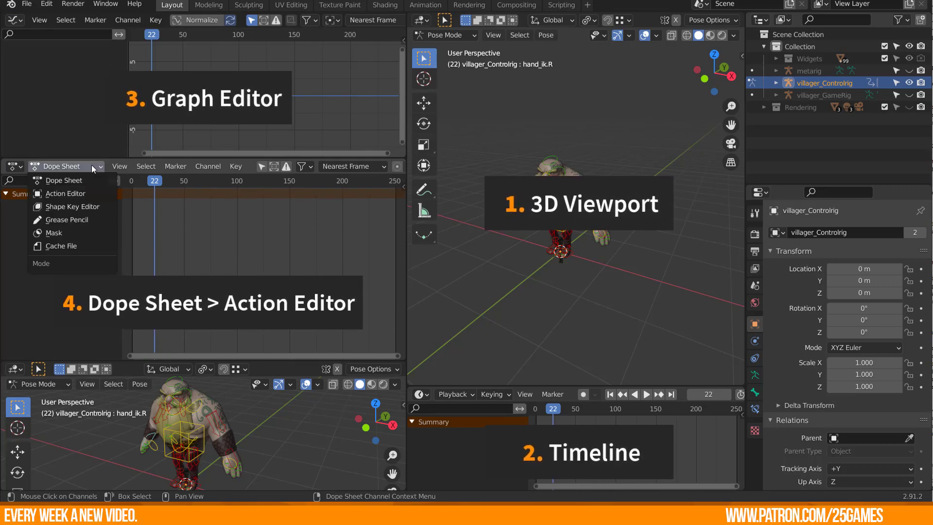
left_click(77, 192)
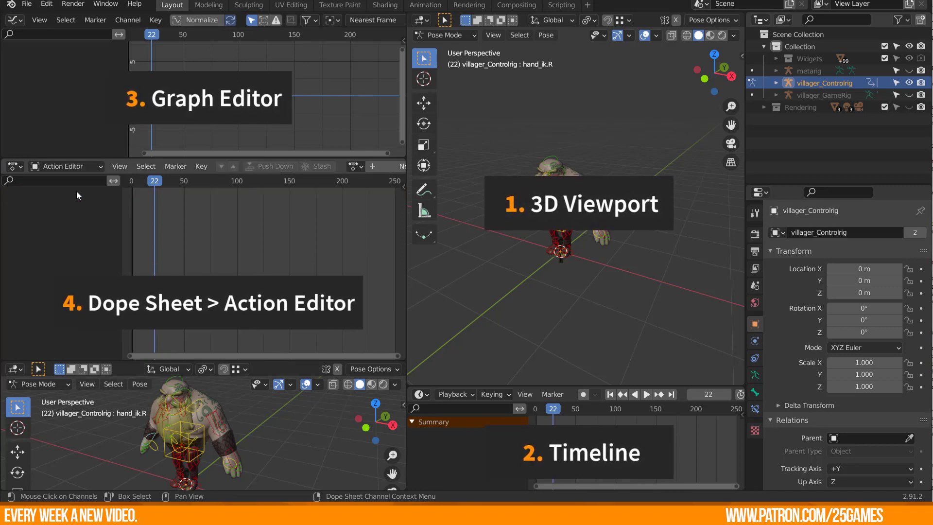
left_click(15, 370)
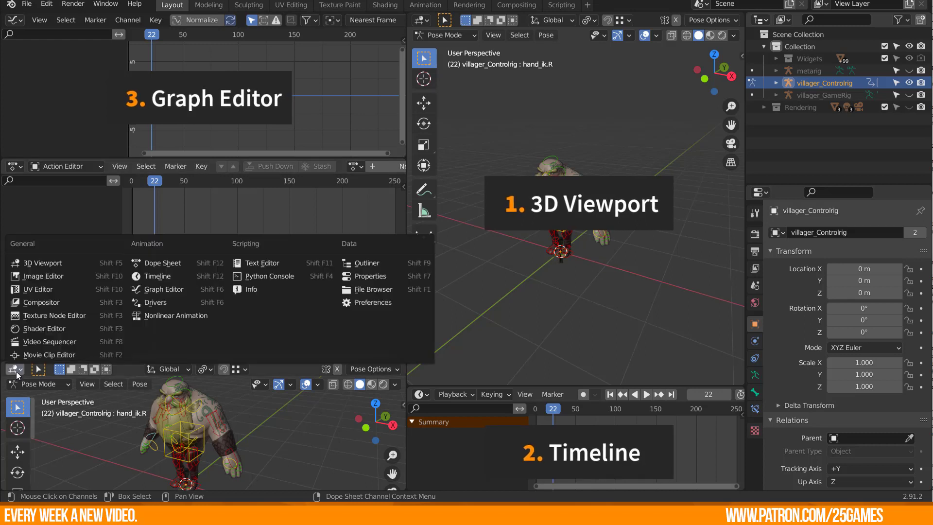
left_click(166, 316)
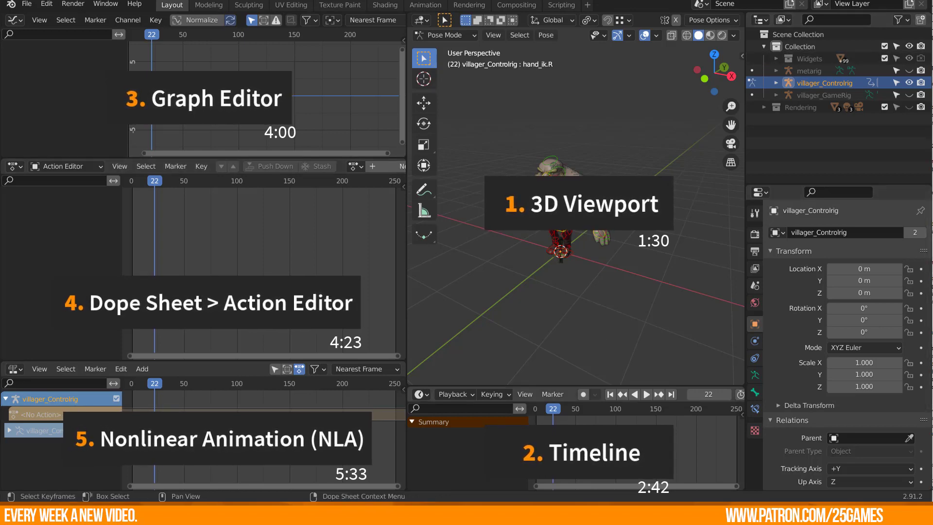
Enlarge the main 3D viewport by shrinking the Timeline below it and narrowing the stacked animation editors.
left_click_drag(479, 385, 497, 432)
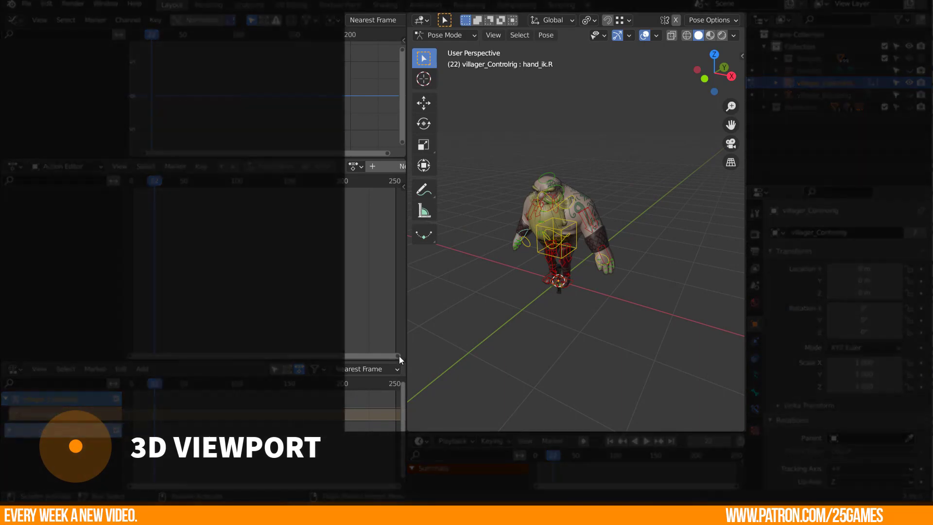
left_click_drag(398, 359, 347, 355)
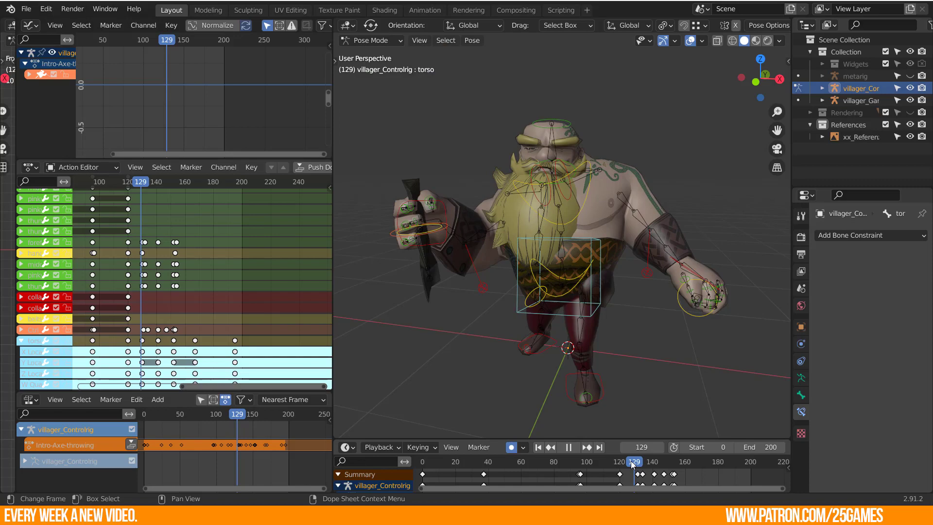
Scrub the axe-throwing animation in the Timeline from frame 129 towards its later keyframes.
left_click_drag(634, 466, 688, 477)
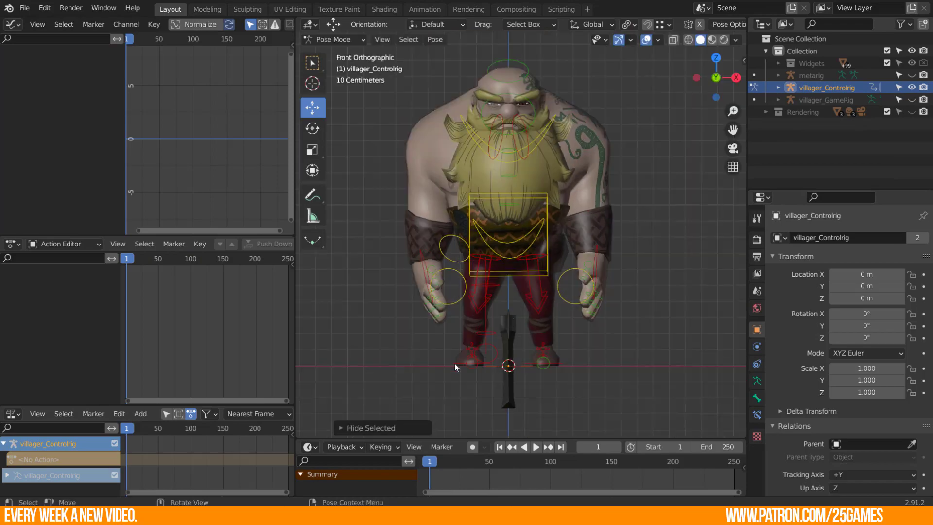
Hide the thigh_parent.R control of the villager rig in the viewport.
left_click(460, 294)
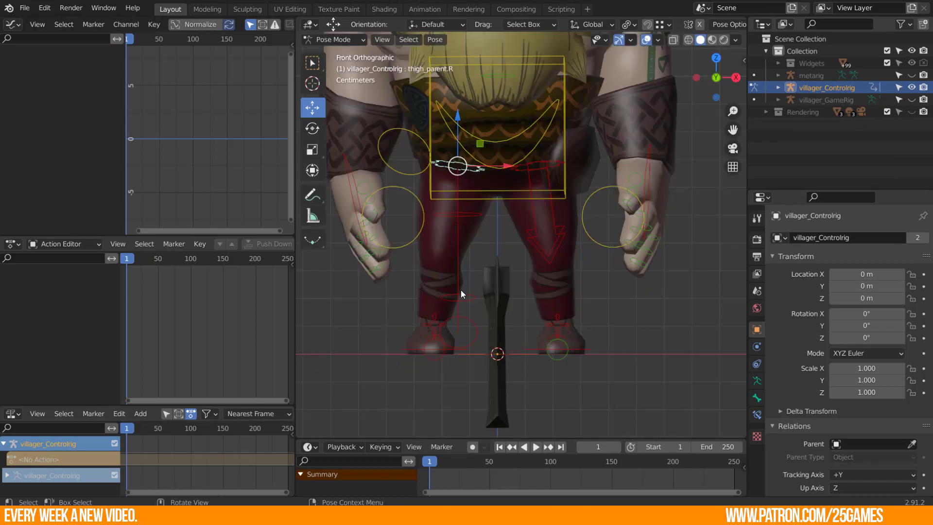
key("h")
Rotate the right foot control about the Z axis and bend the pinky01.L finger control.
left_click(439, 340)
key("r")
key("z")
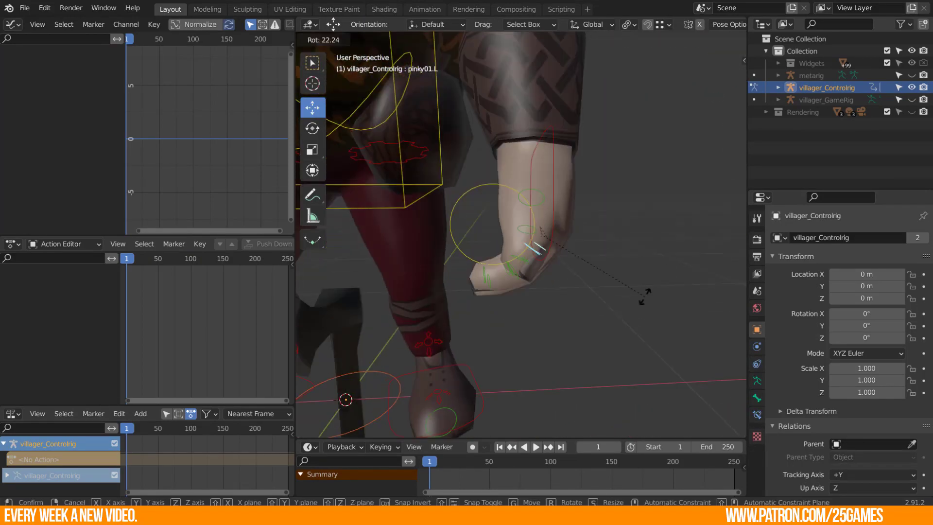
left_click(519, 202)
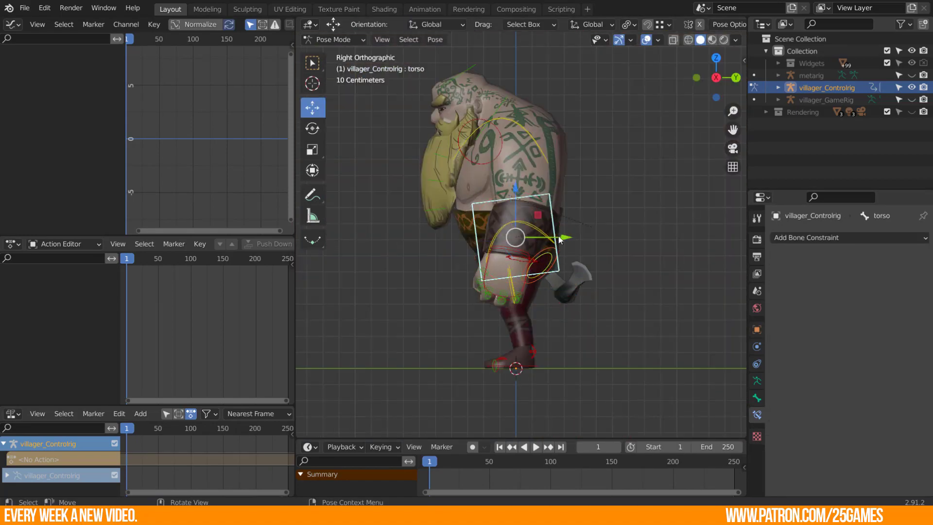
Move the torso control slightly in the right side view and try rotating it.
left_click_drag(559, 239, 562, 240)
key("g")
left_click(559, 244)
scroll(552, 246, "up", 2)
middle_click_drag(551, 246, 551, 269, "shift")
key("r")
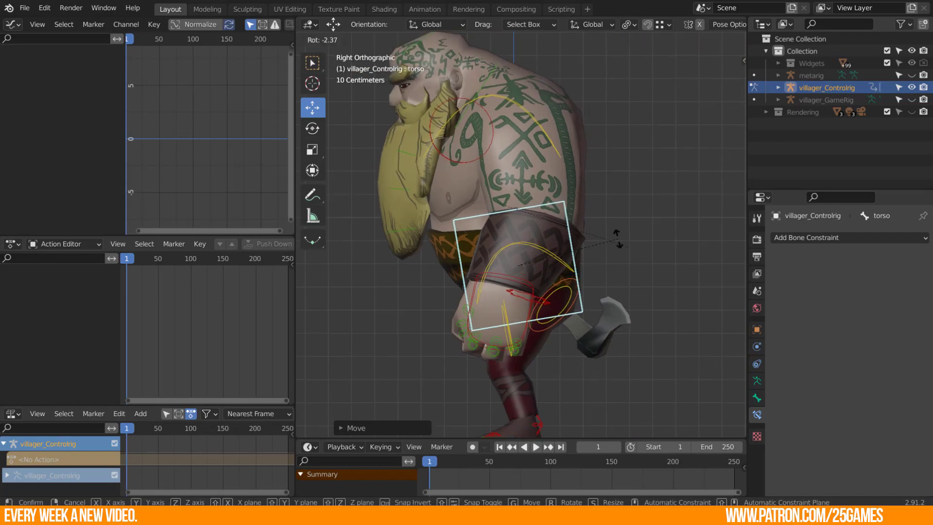
key("Escape")
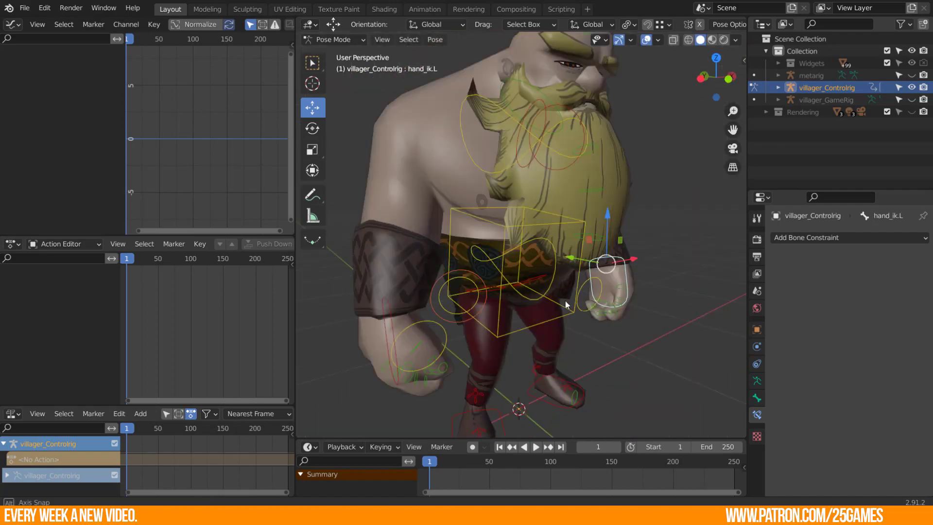
Insert a Location keyframe for the hand_ik.L control at frame 1.
middle_click_drag(681, 272, 461, 313)
scroll(559, 335, "up", 1)
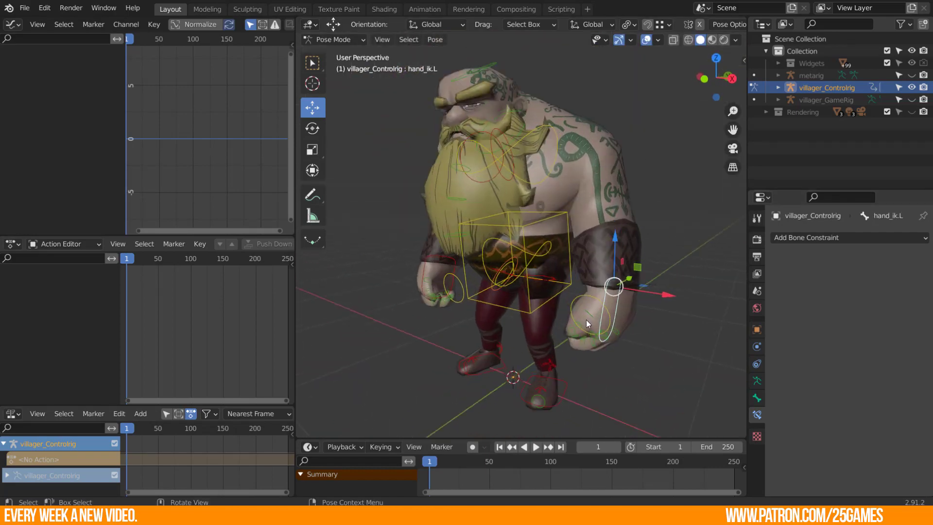
scroll(588, 325, "up", 3)
key("i")
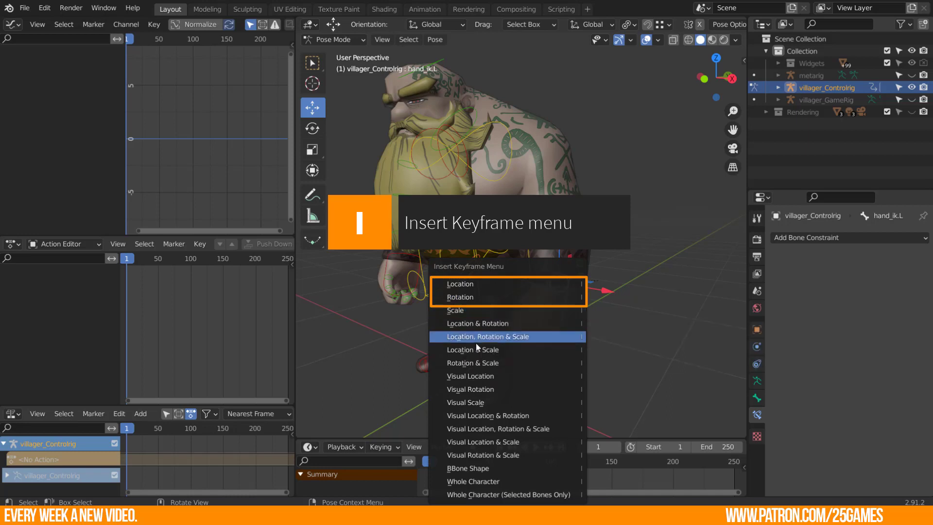
left_click(477, 289)
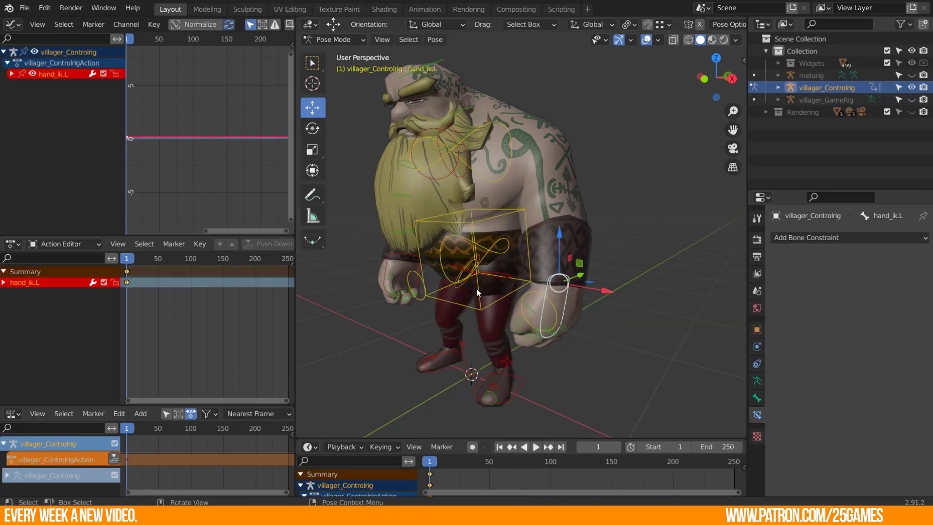
Keyframe the rotation values of hand_ik.L at frame 1 from its transform properties, and hide the properties again.
left_click(743, 61)
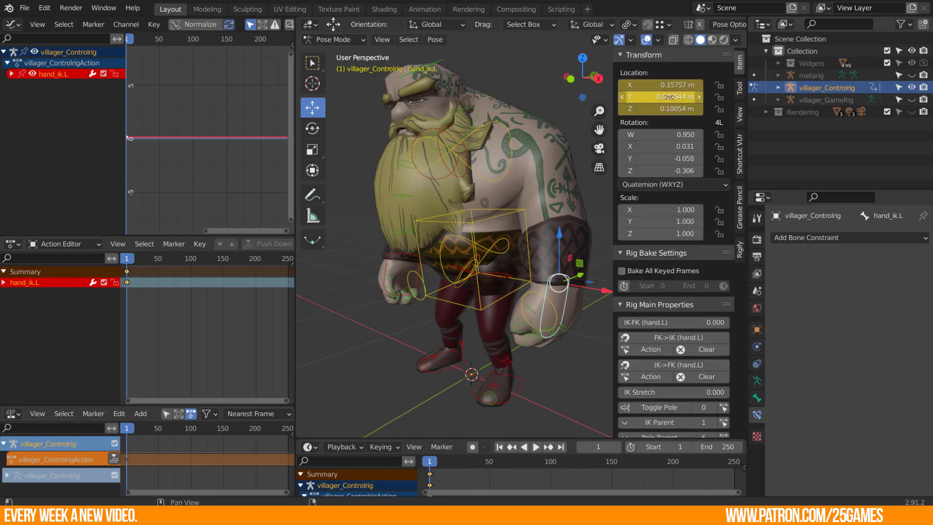
key("i")
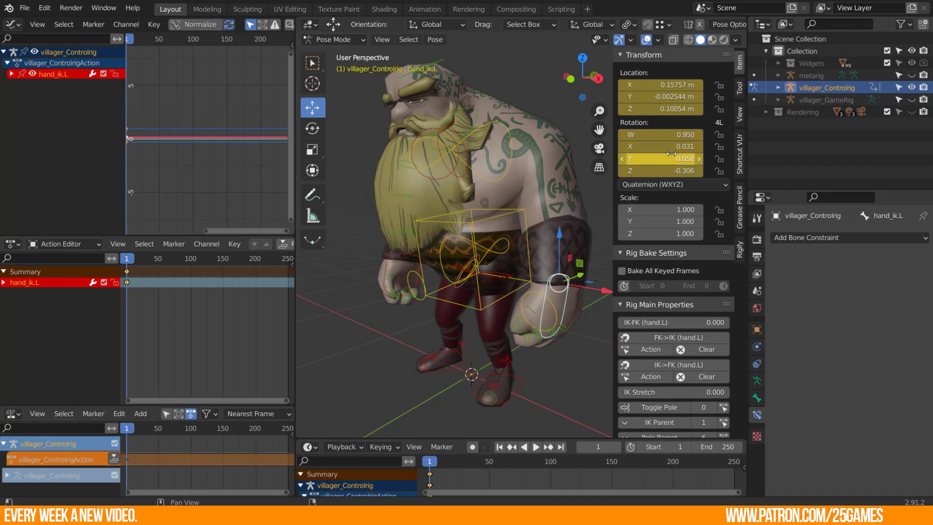
key("n")
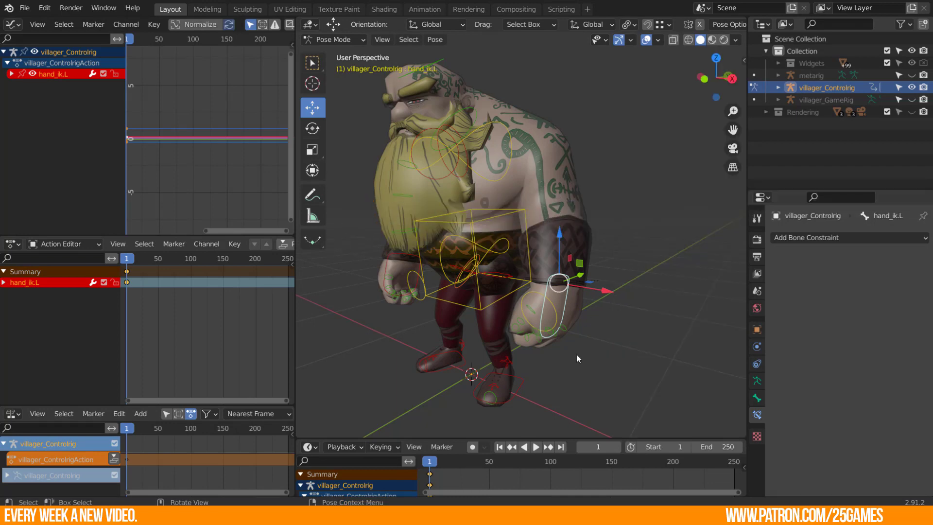
Select the Ctrl_Objectslot control and keyframe the influence of its Belt-socket constraint at 1.000.
middle_click_drag(458, 331, 427, 314)
left_click(428, 313)
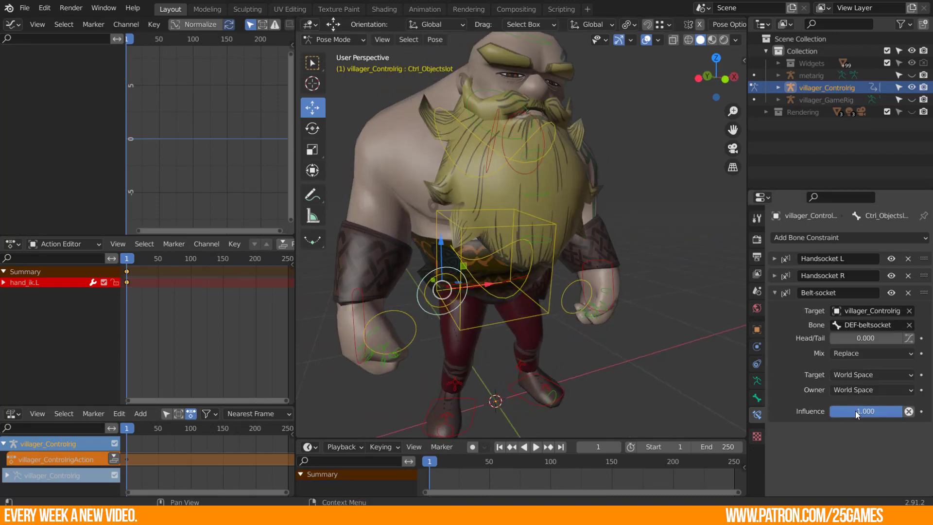
key("i")
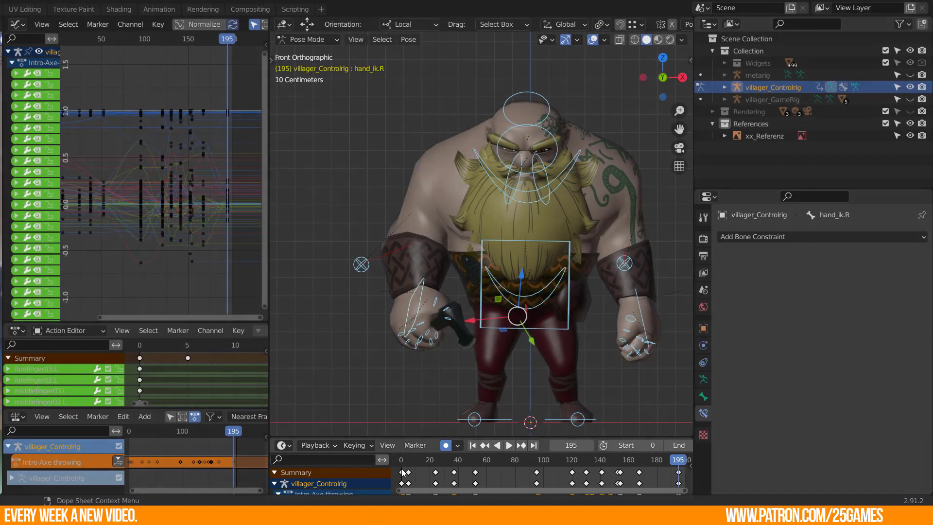
Play the axe-throwing animation to review its motion against the Timeline keyframes.
key("space")
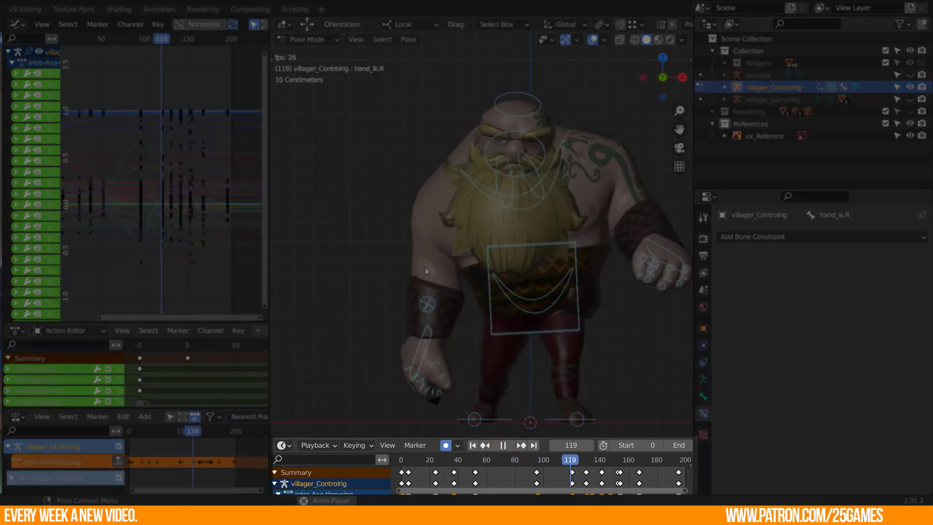
scroll(427, 271, "down", 3)
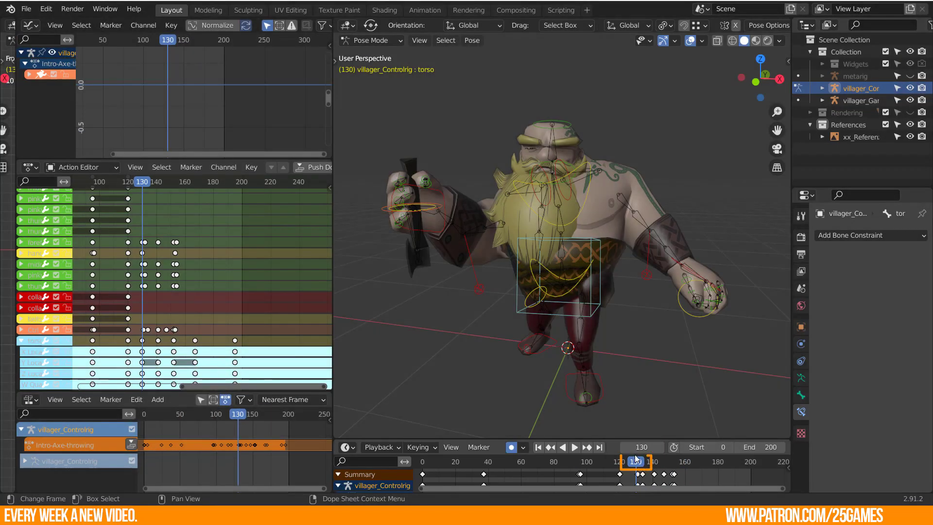
Go to frame 114, set the playback range to start at 114 and end at 160, and play the animation.
left_click_drag(637, 464, 611, 477)
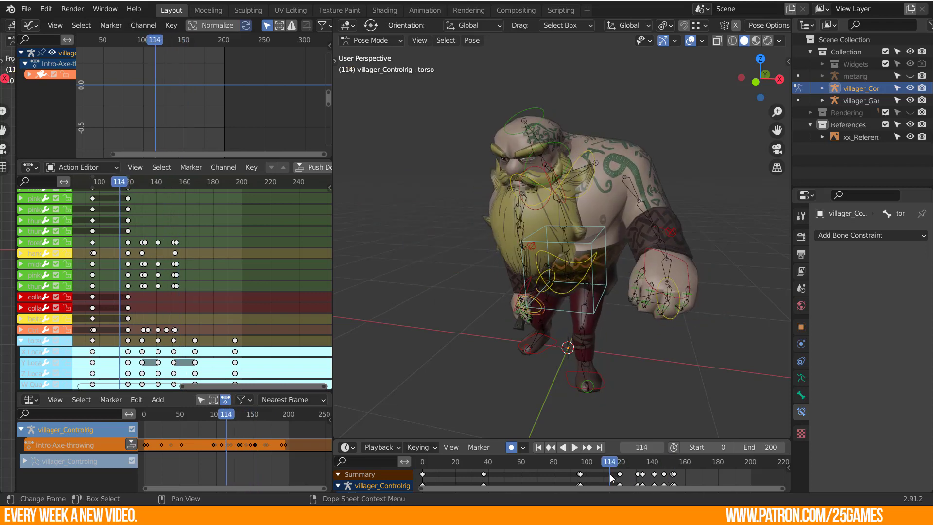
left_click(711, 447)
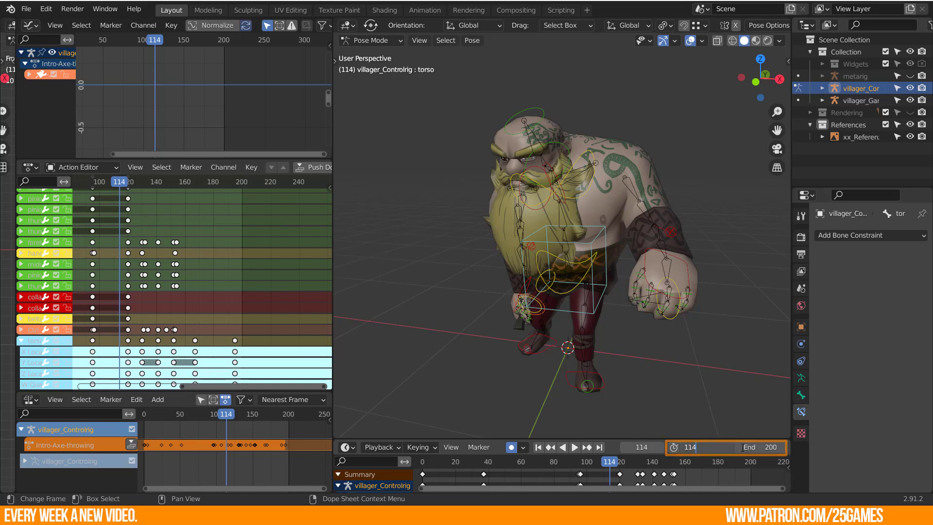
key("Return")
left_click(761, 447)
type("160")
key("Return")
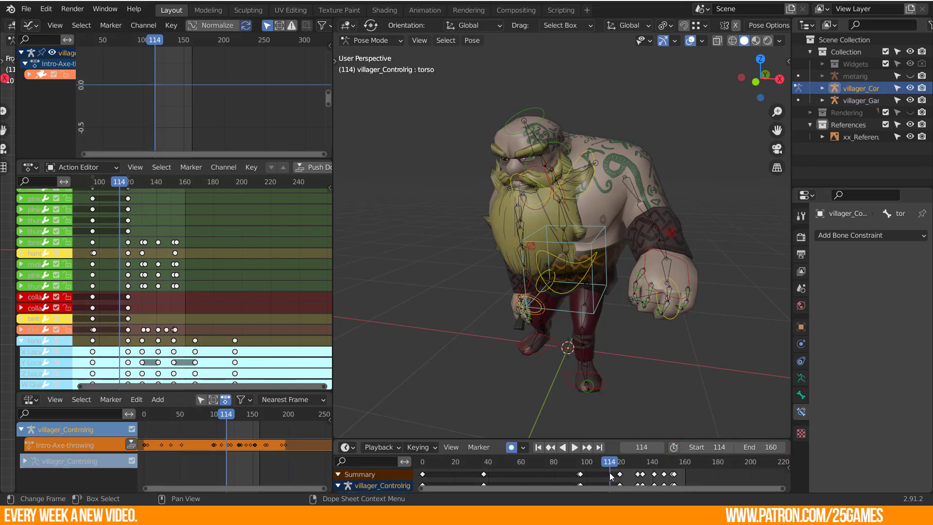
left_click(575, 448)
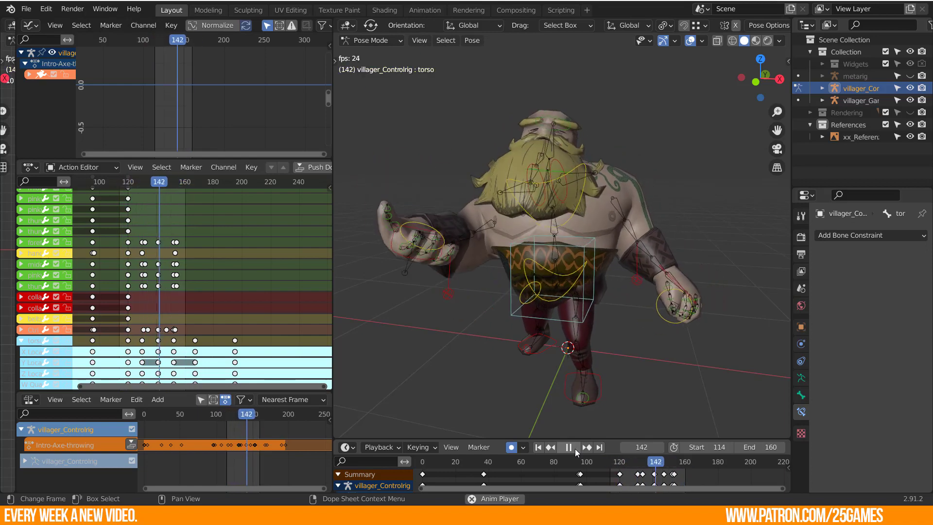
Stop playback, set the playback range to start at 0 and end at 40, and play that range.
left_click(575, 448)
left_click(709, 448)
type("0")
key("Return")
left_click(762, 447)
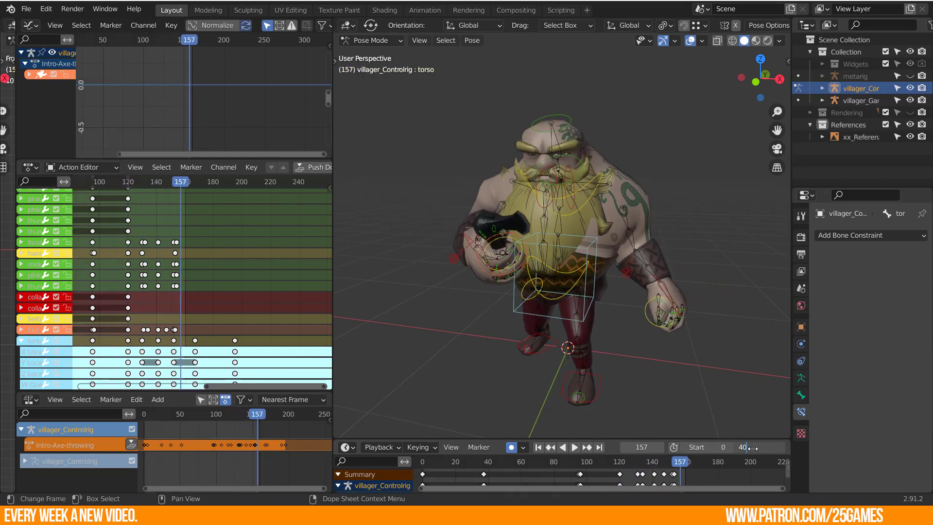
type("40")
key("Return")
left_click(574, 448)
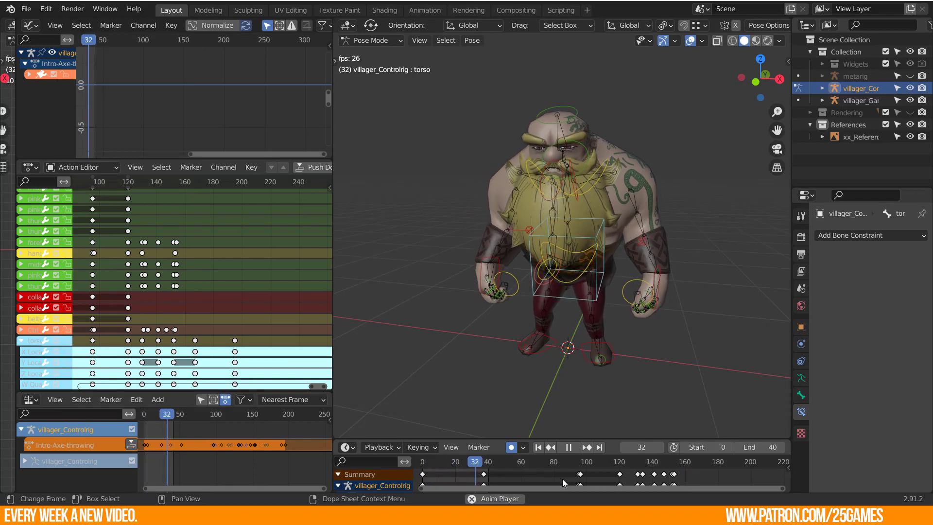
left_click(569, 448)
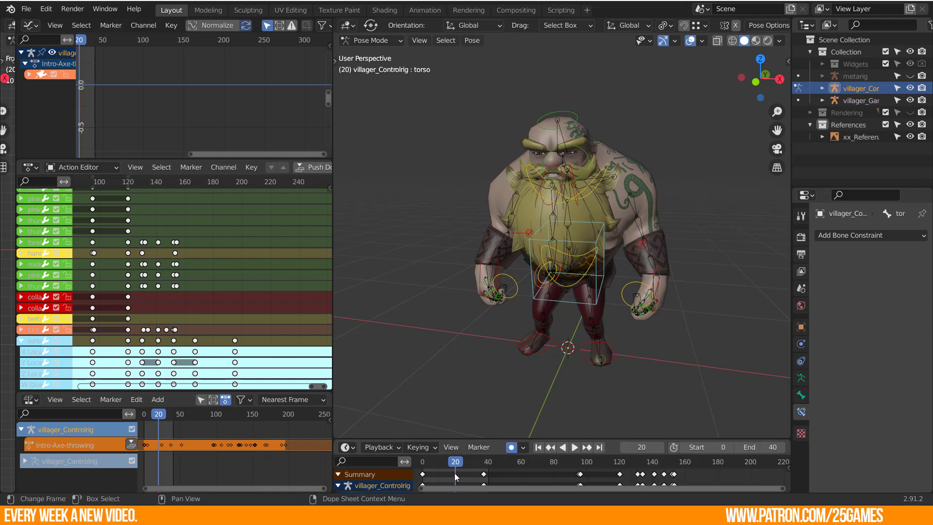
Move foot_ik.R about 0.22 m outward at frame 20, and move foot_ik.L outward at frame 62 as an Extreme keyframe.
left_click(542, 349)
key("g")
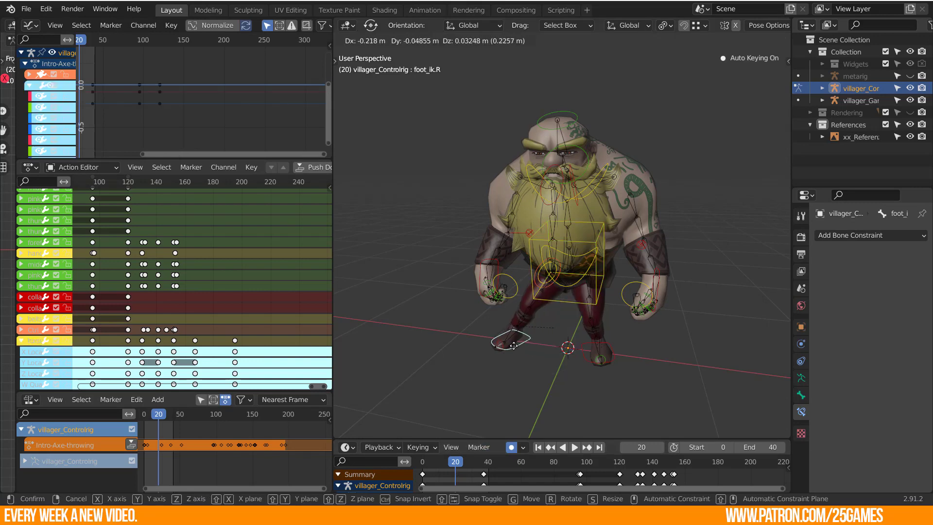
left_click(515, 343)
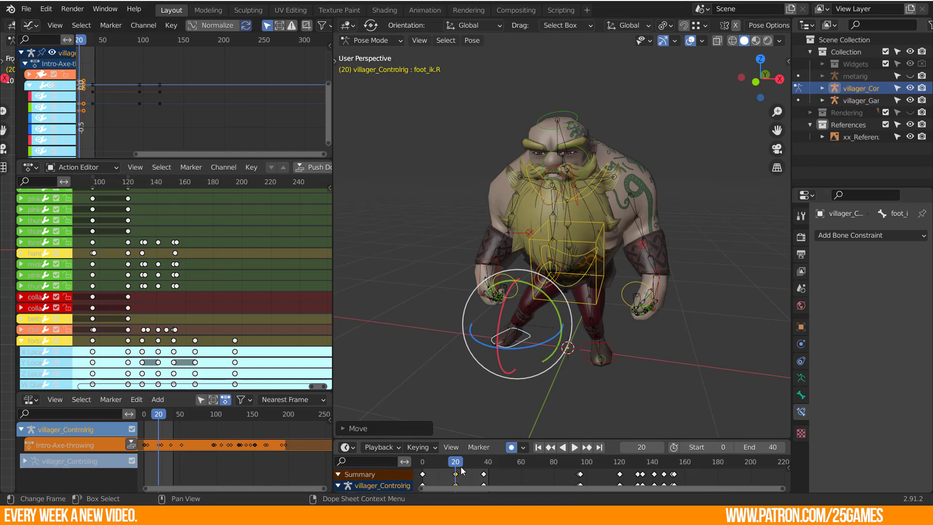
left_click(524, 462)
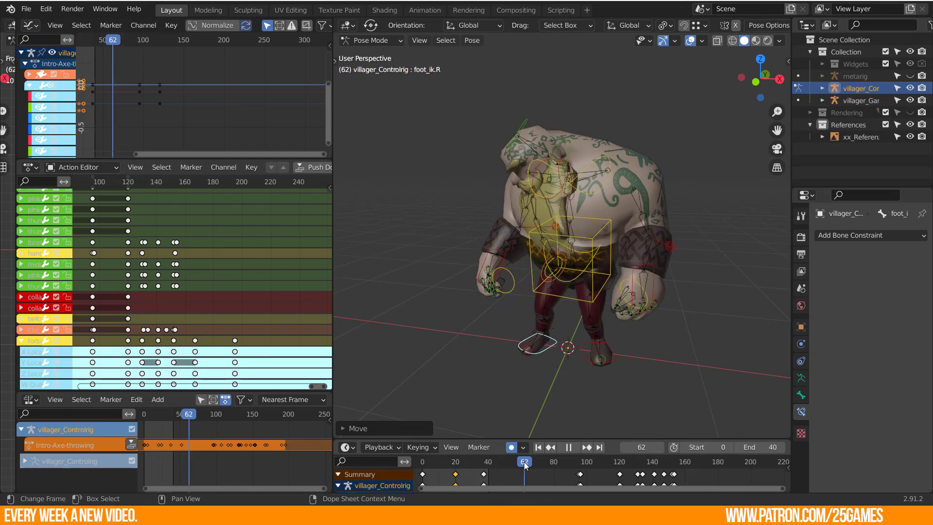
left_click(643, 357)
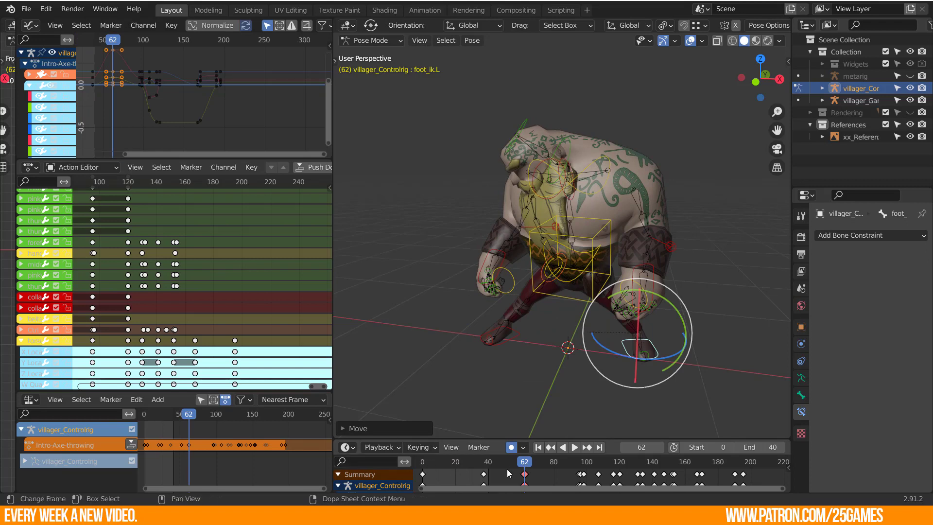
Set the new keyframe type to Breakdown and move foot_ik.R outward at frame 79.
left_click(424, 448)
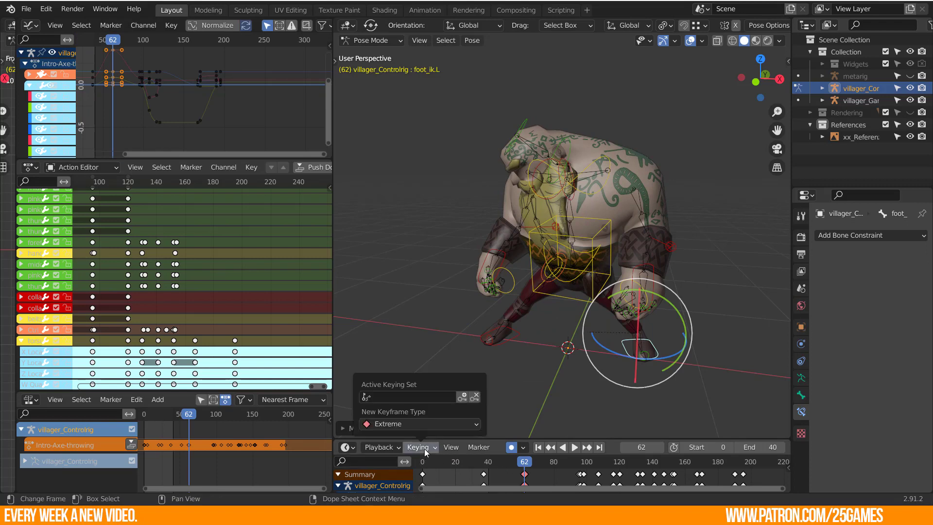
left_click(412, 425)
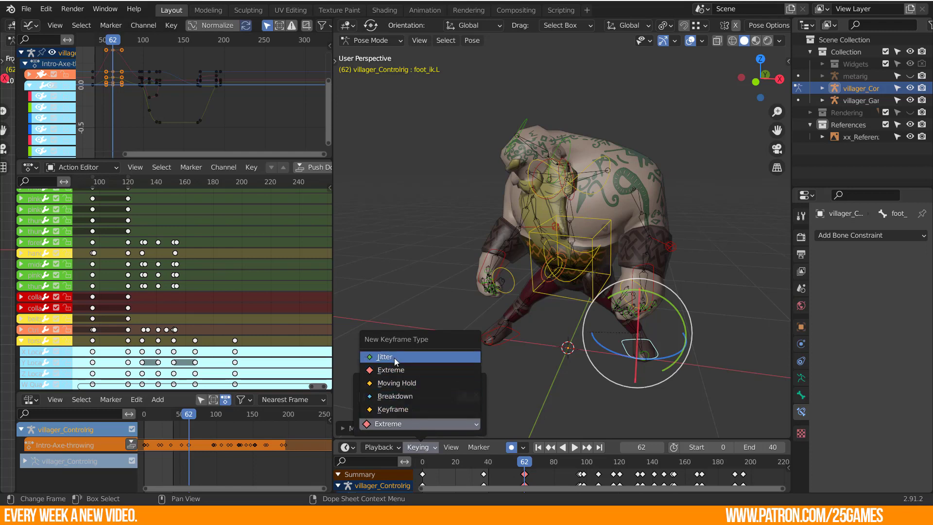
left_click(391, 396)
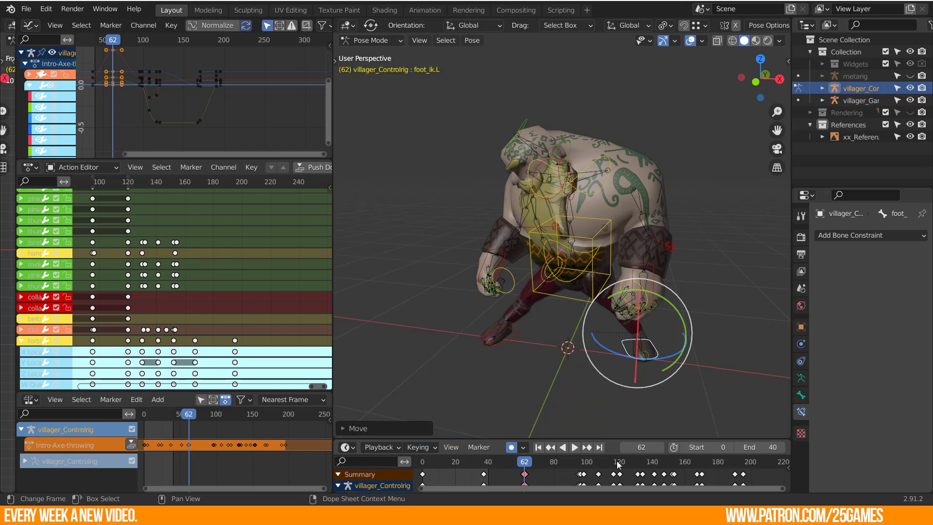
left_click(553, 465)
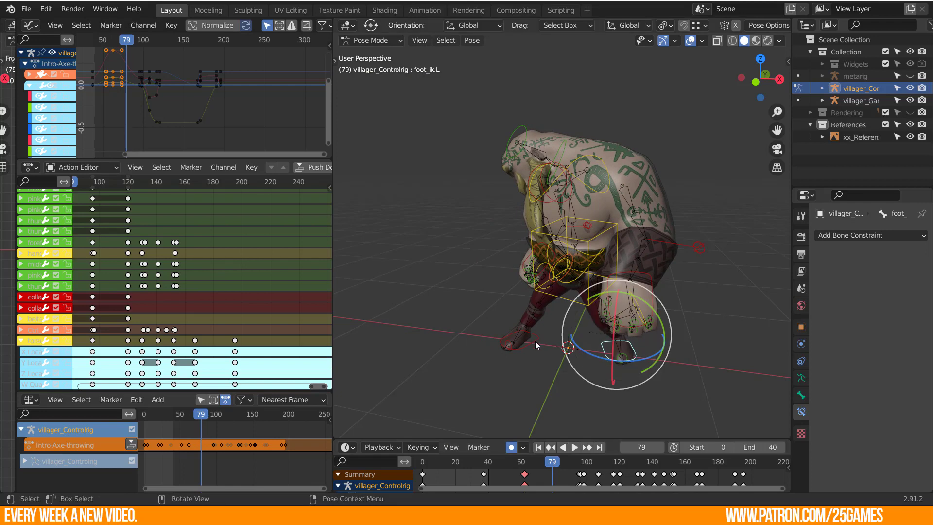
left_click_drag(526, 346, 513, 328)
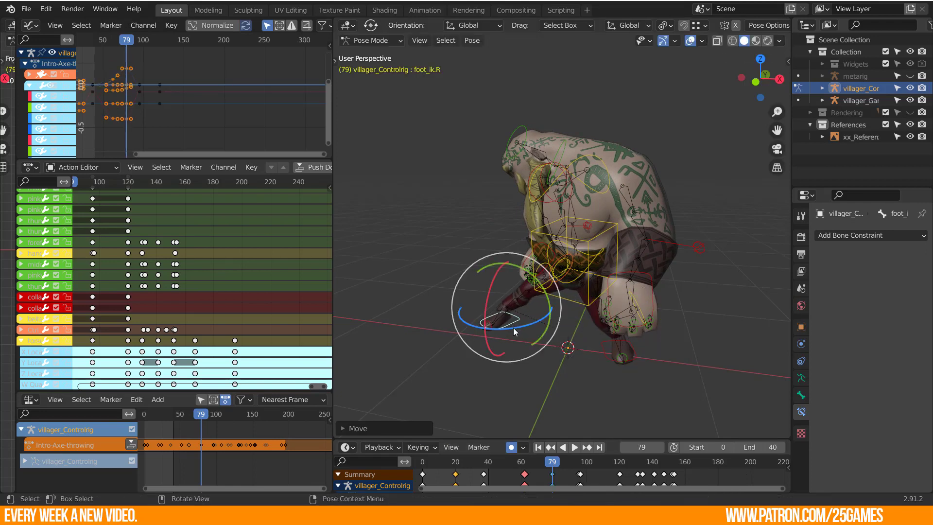
Enlarge the Graph Editor in width and height, frame the foot_ik.R curves in it, and go to frame 73.
mouse_move(551, 437)
left_mouse_down()
mouse_move(549, 391)
mouse_move(544, 438)
left_mouse_up()
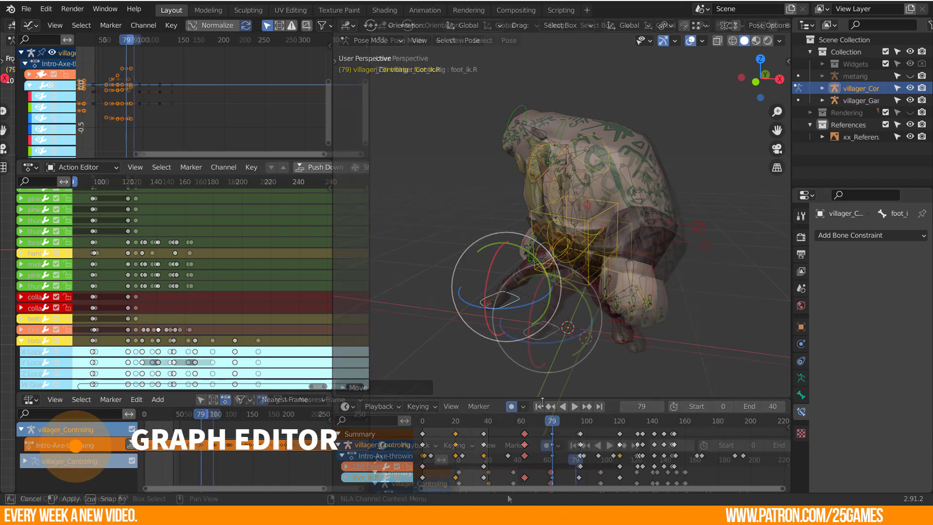
left_click_drag(333, 330, 368, 330)
left_click_drag(304, 160, 304, 316)
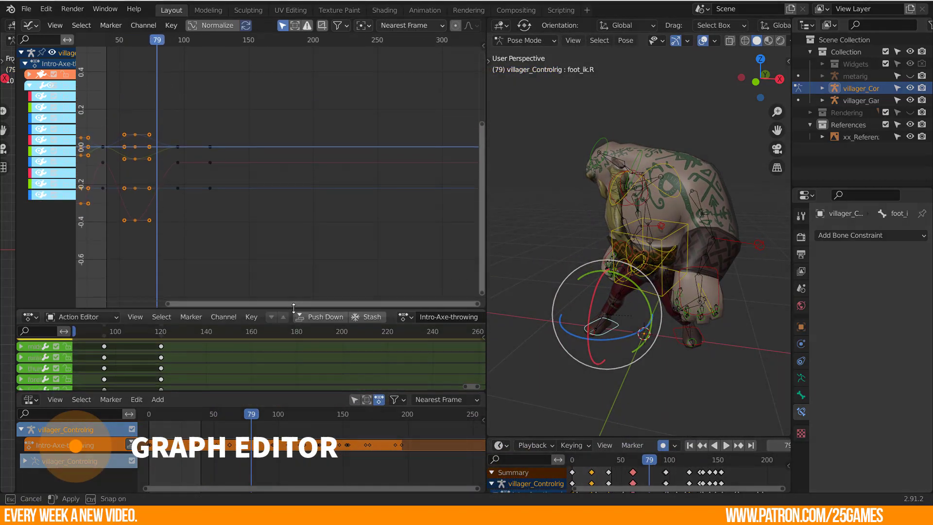
scroll(286, 233, "up", 5)
middle_click_drag(168, 239, 302, 213)
scroll(301, 212, "up", 3)
left_click_drag(230, 49, 310, 53)
Try moving the lowest keyframe of the red foot_ik.R curve and a handle of the keyframe following it.
left_click(286, 260)
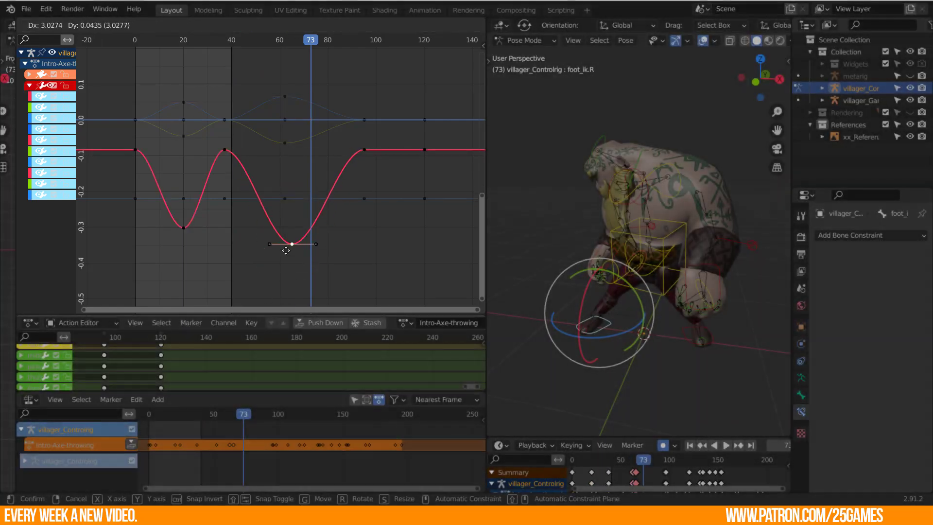
left_click(364, 150)
mouse_move(338, 150)
left_mouse_down()
mouse_move(331, 215)
mouse_move(339, 166)
left_mouse_up()
right_click(339, 166)
Set all foot_ik.R keyframes to linear interpolation and play the animation.
key("a")
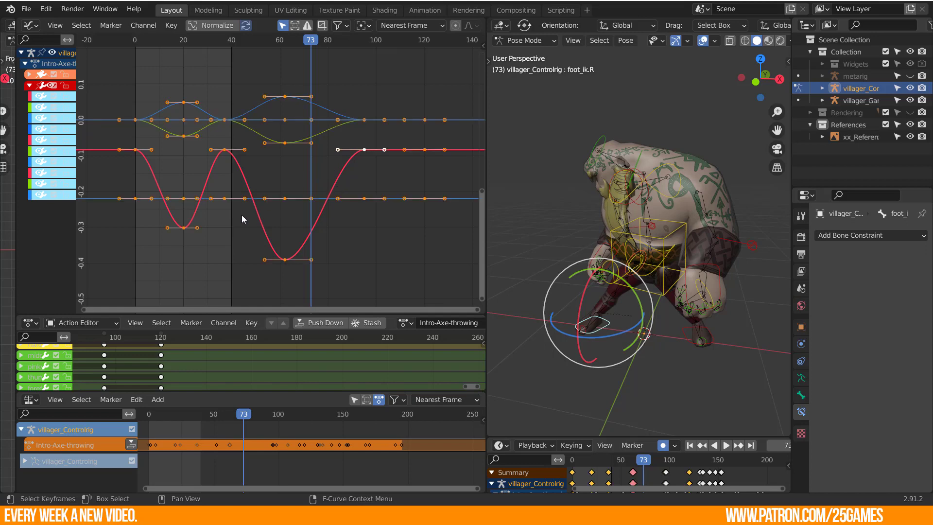
key("t")
left_click(104, 248)
key("space")
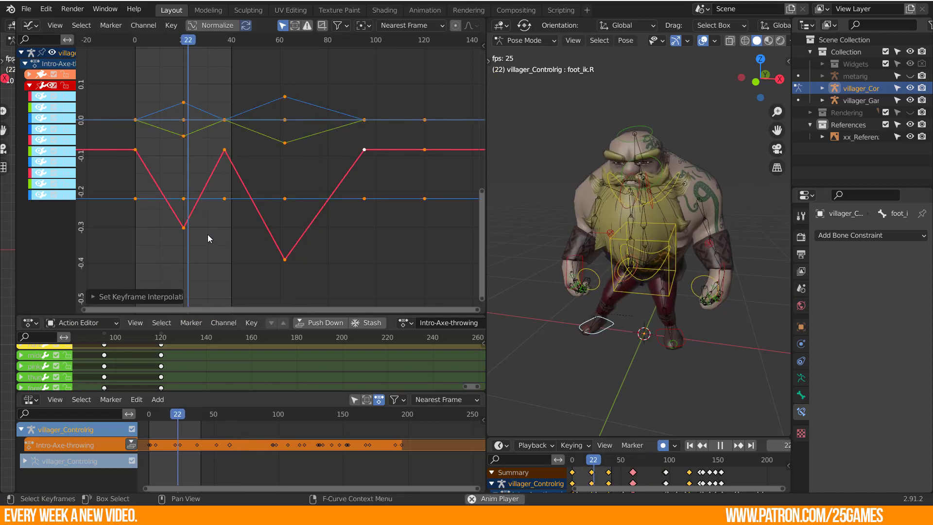
Set all foot_ik.R keyframes to constant interpolation and play the animation.
key("Escape")
key("t")
left_click(154, 178)
key("space")
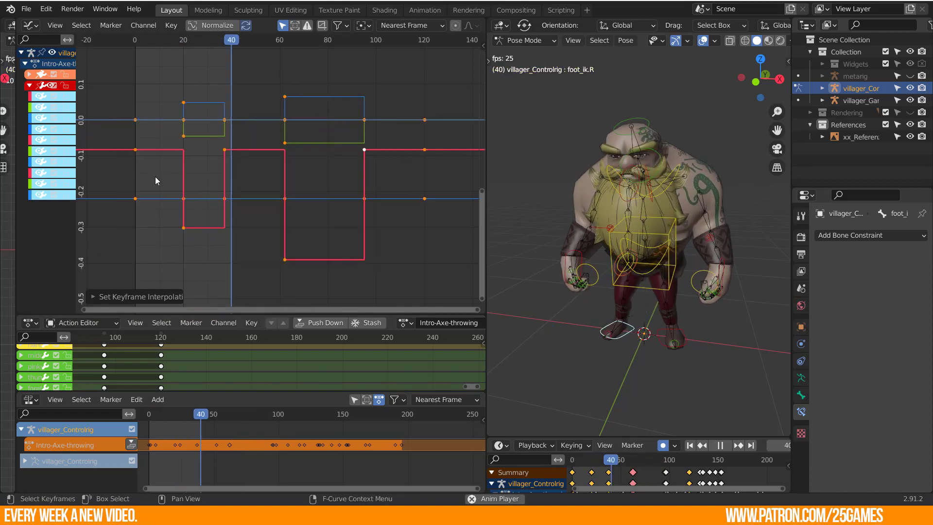
Set the foot_ik.R keyframes to Bezier interpolation, and pull both handles of the red curve's frame 20 keyframe upward into a sharp point.
key("t")
left_click(130, 206)
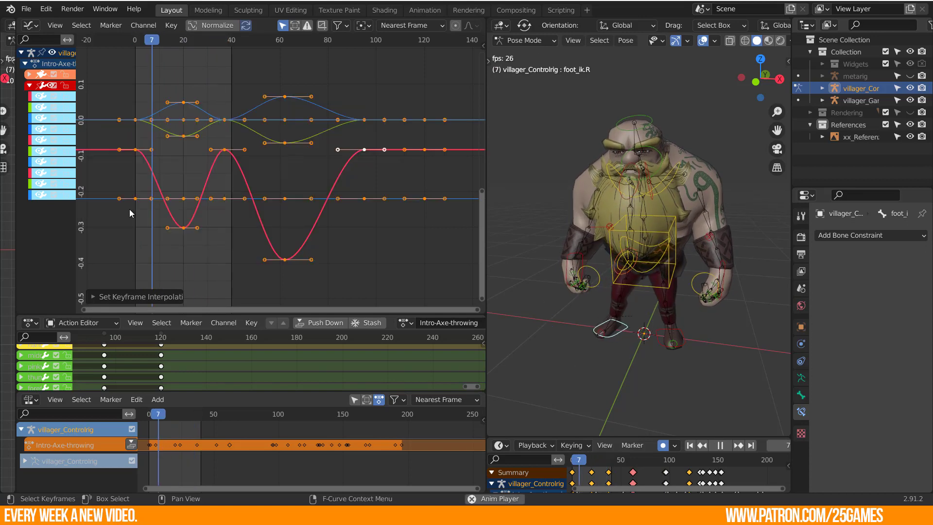
left_click(184, 228)
key("v")
left_click(185, 228)
left_click_drag(168, 228, 176, 204)
left_click_drag(198, 227, 188, 208)
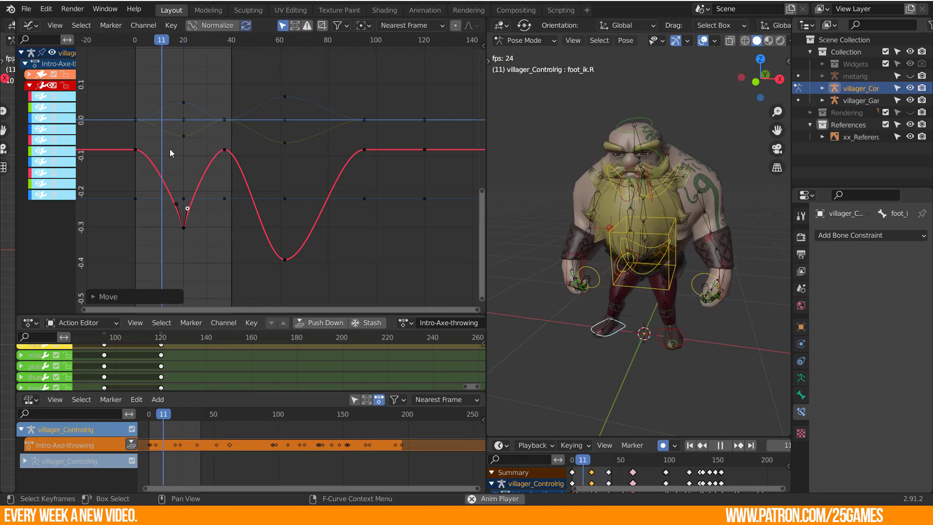
Stop playback and enlarge the Action Editor area in height and width, keeping its mode set to Action Editor.
key("space")
left_click_drag(305, 393, 306, 433)
left_click_drag(291, 315, 284, 177)
middle_click_drag(204, 362, 204, 389)
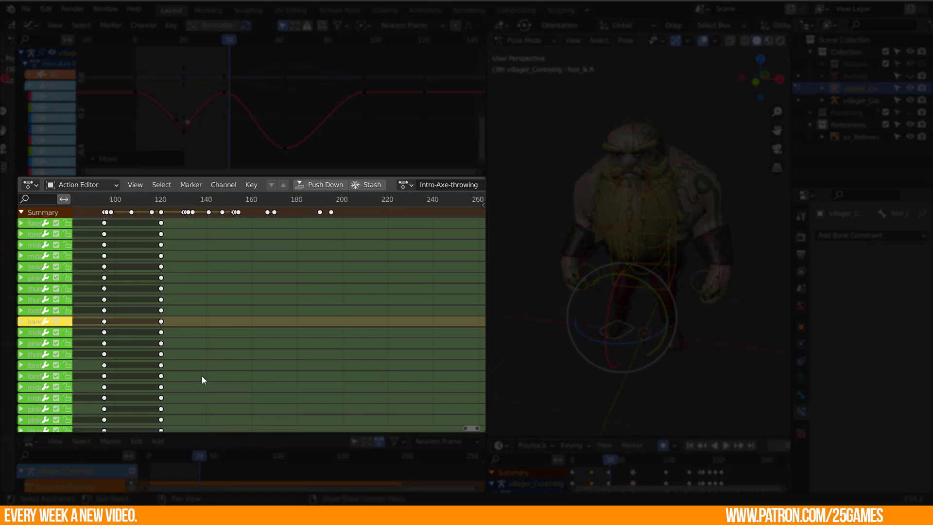
left_click(85, 185)
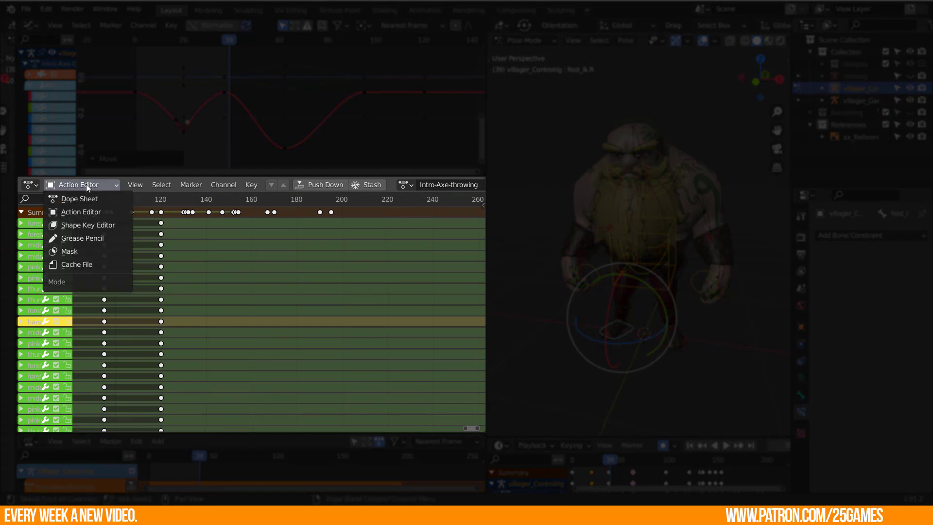
left_click(75, 212)
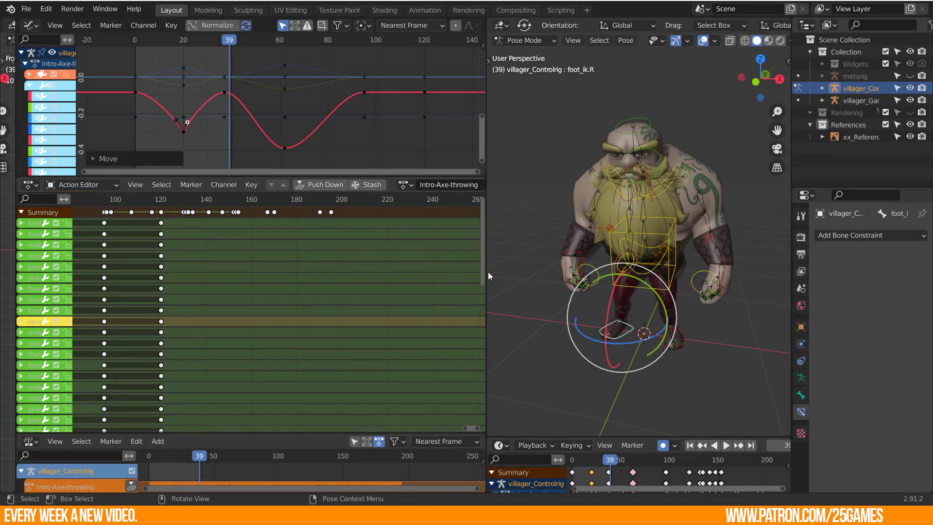
left_click_drag(488, 273, 590, 267)
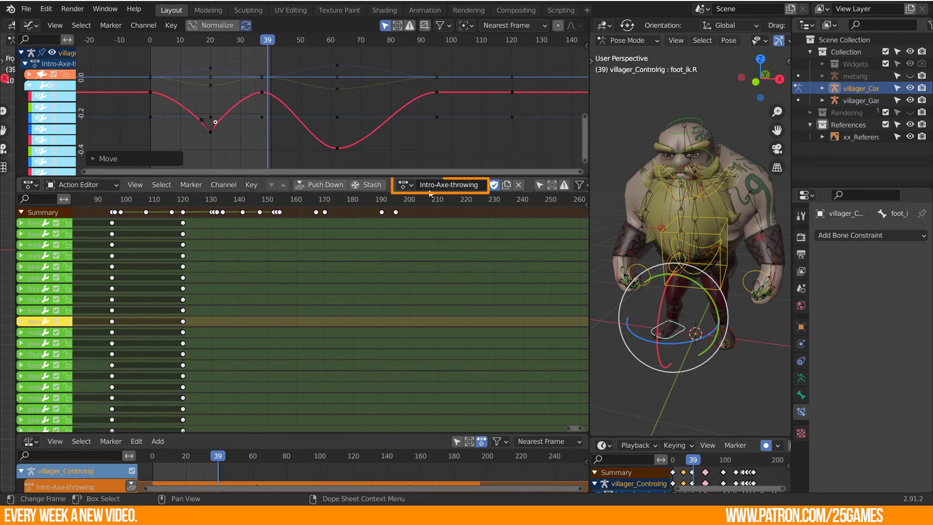
Duplicate the Intro-Axe-throwing action, name the copy Standing Still, and enable its Fake User.
left_click(407, 186)
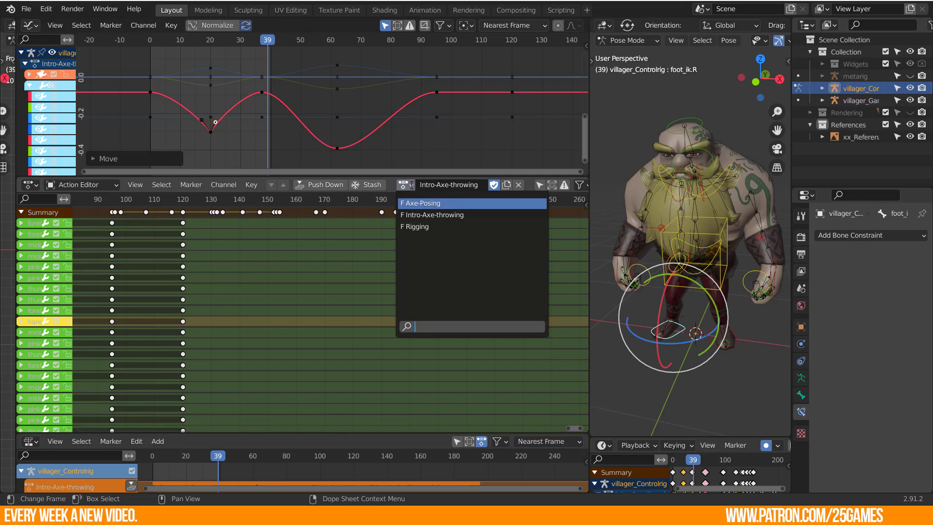
left_click(410, 186)
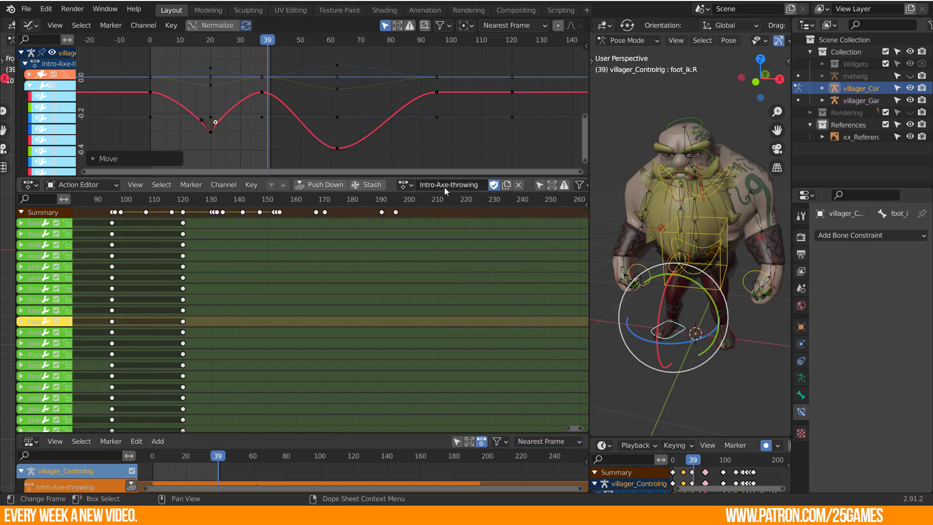
left_click(507, 185)
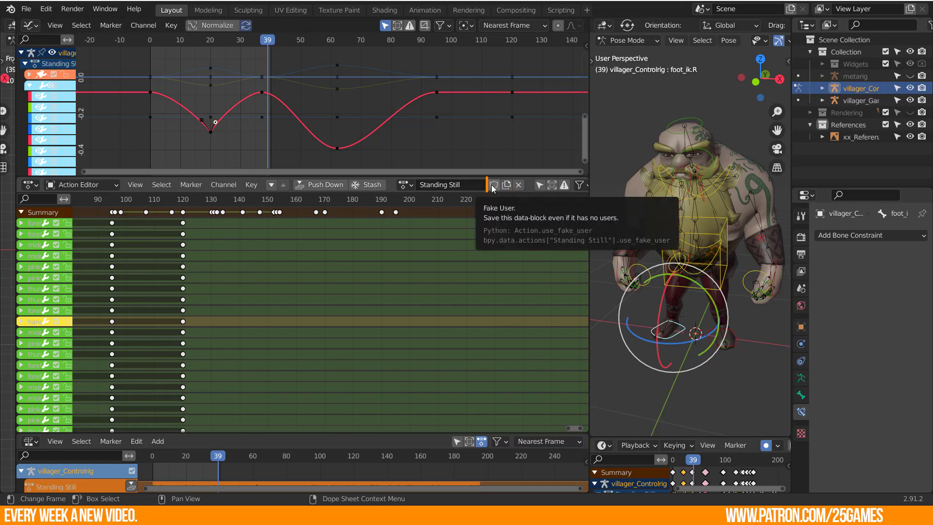
left_click(493, 186)
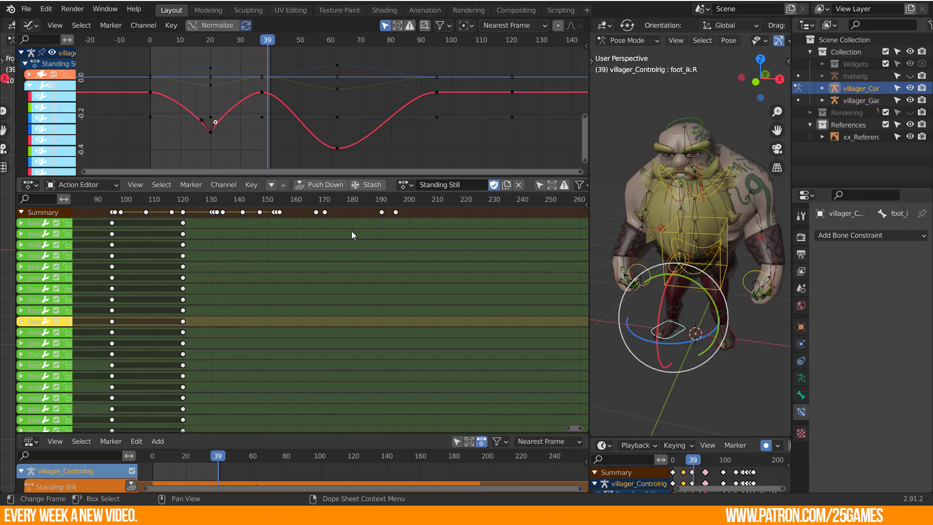
Unlink the Standing Still action from the rig and assign it again from the stored actions.
left_click(519, 186)
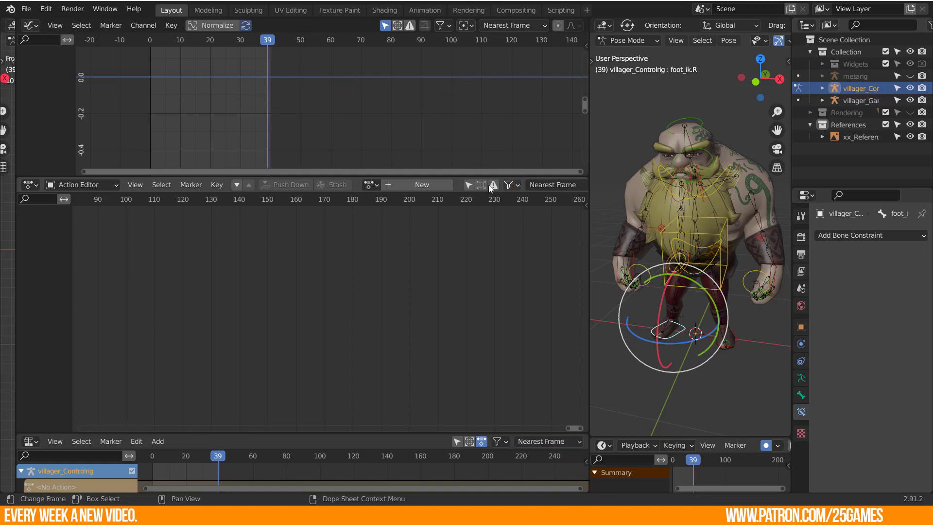
left_click(372, 185)
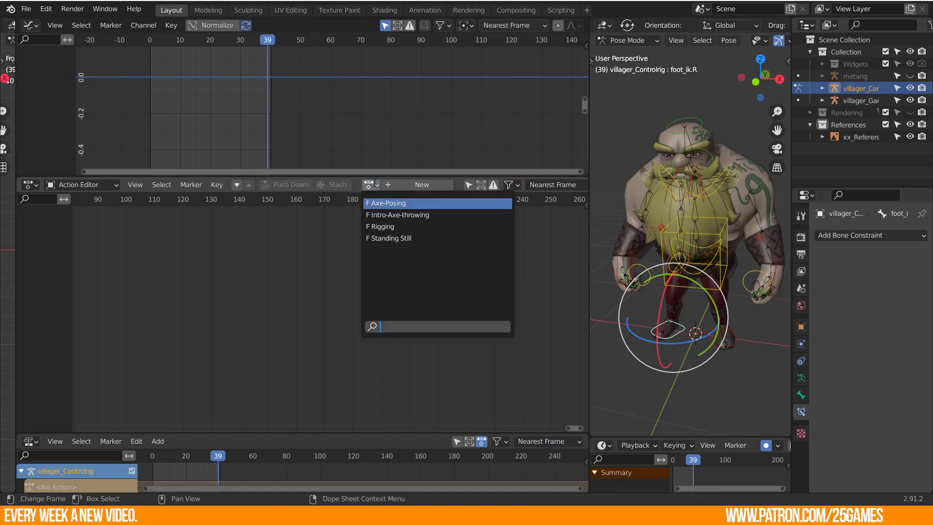
left_click(383, 238)
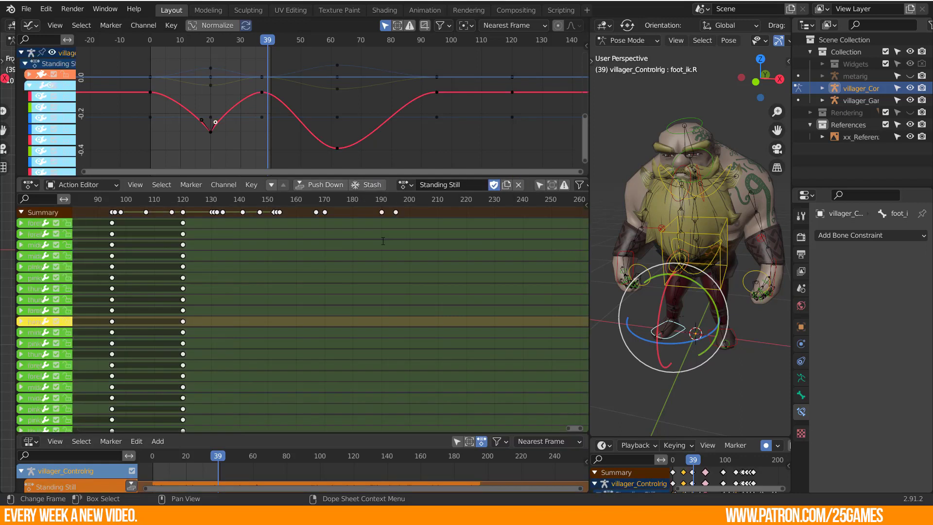
middle_click_drag(136, 312, 452, 317)
middle_click_drag(277, 280, 248, 275, "ctrl")
left_click(21, 222)
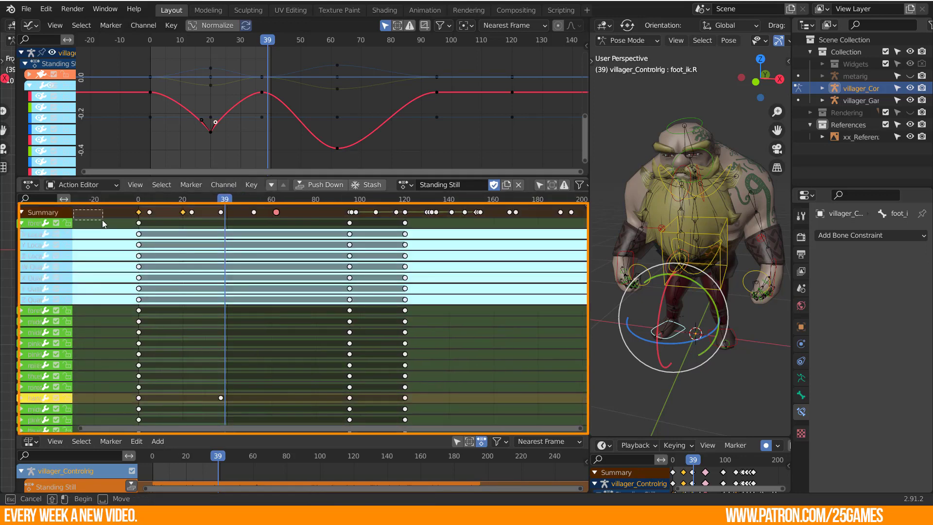
left_click_drag(73, 212, 115, 215)
left_click(21, 223)
Select the foot_ik.R and foot_ik.L controls in turn and examine their keyframe channels, collapsing the expanded torso channel.
left_click(662, 249)
left_click(656, 335)
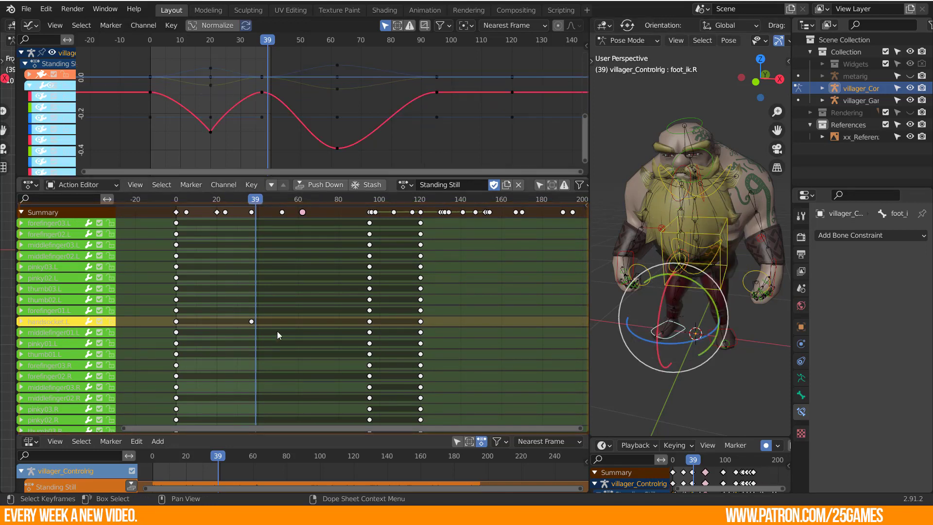
middle_click_drag(289, 338, 278, 360)
left_click(724, 342)
middle_click_drag(290, 313, 380, 401)
scroll(77, 321, "down", 16)
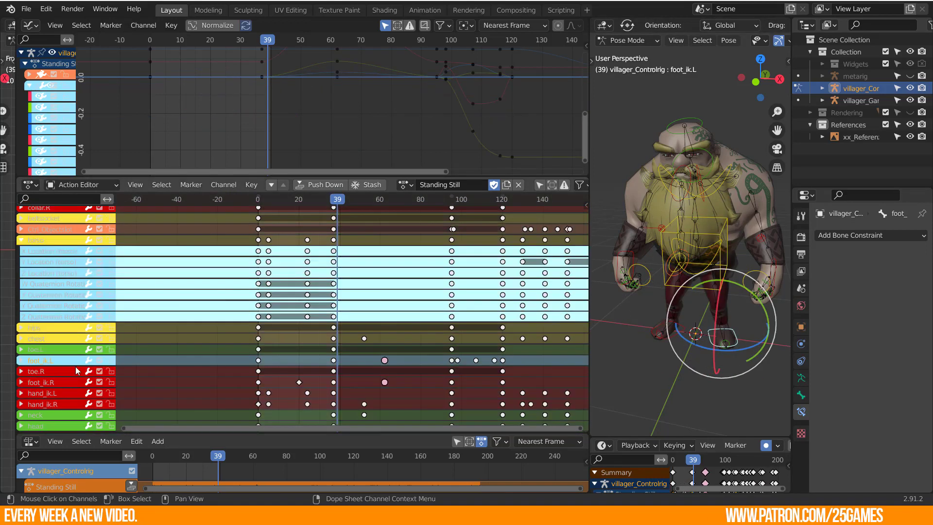
scroll(58, 318, "up", 4)
left_click(22, 318)
middle_click_drag(308, 343, 274, 356, "ctrl")
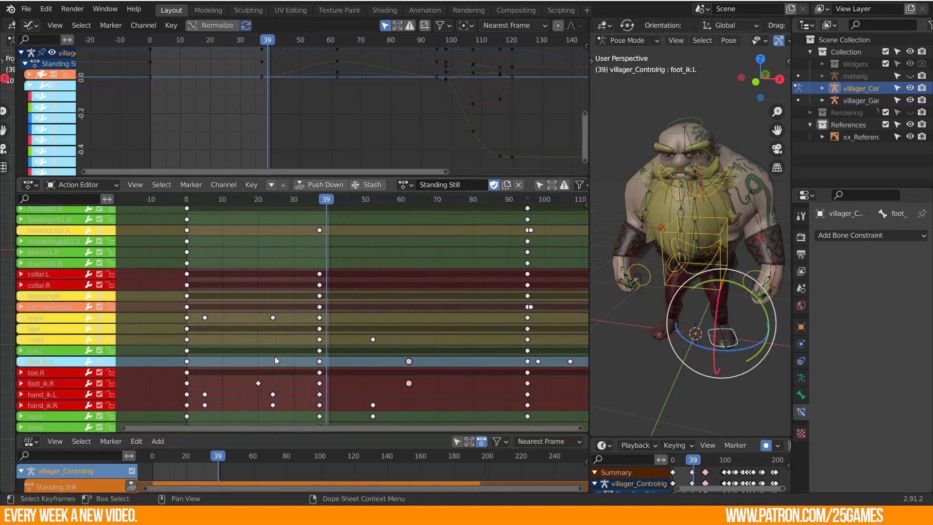
Push the rig's Standing Still action down into an NLA track and enlarge the Nonlinear Animation editor.
left_click(320, 278)
left_click_drag(320, 277, 320, 279)
key("a")
middle_click_drag(319, 279, 318, 428)
scroll(314, 272, "down", 1)
left_click(196, 210)
mouse_move(195, 210)
left_mouse_down()
mouse_move(226, 220)
mouse_move(196, 218)
left_mouse_up()
mouse_move(262, 209)
left_mouse_down()
mouse_move(239, 211)
mouse_move(264, 217)
left_mouse_up()
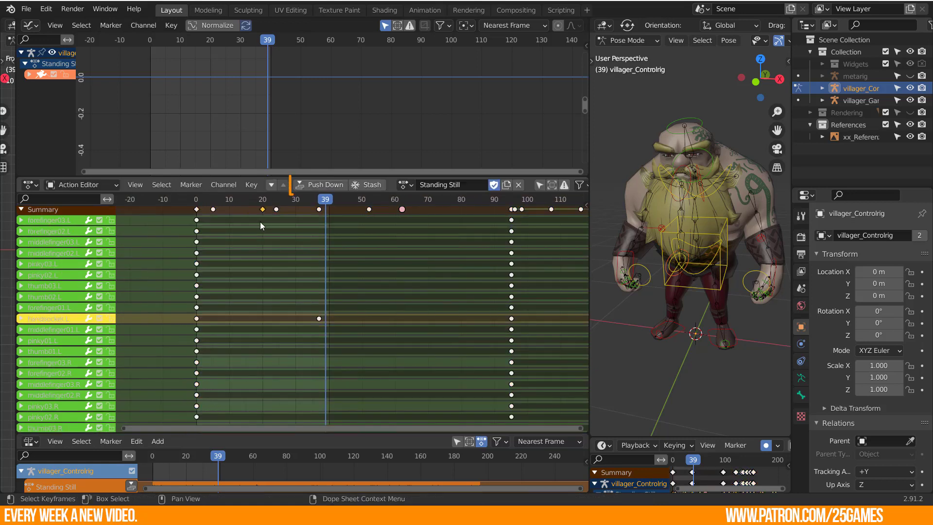
left_click(322, 185)
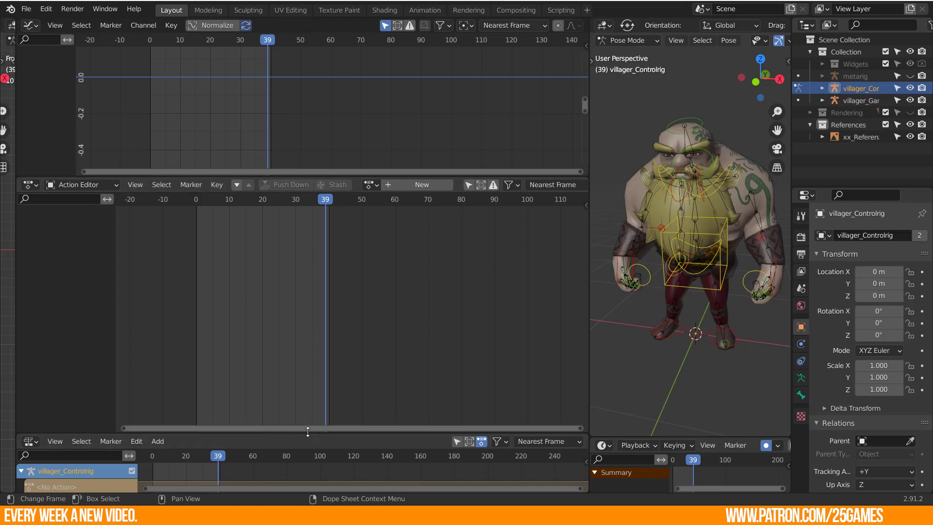
left_click_drag(308, 432, 272, 290)
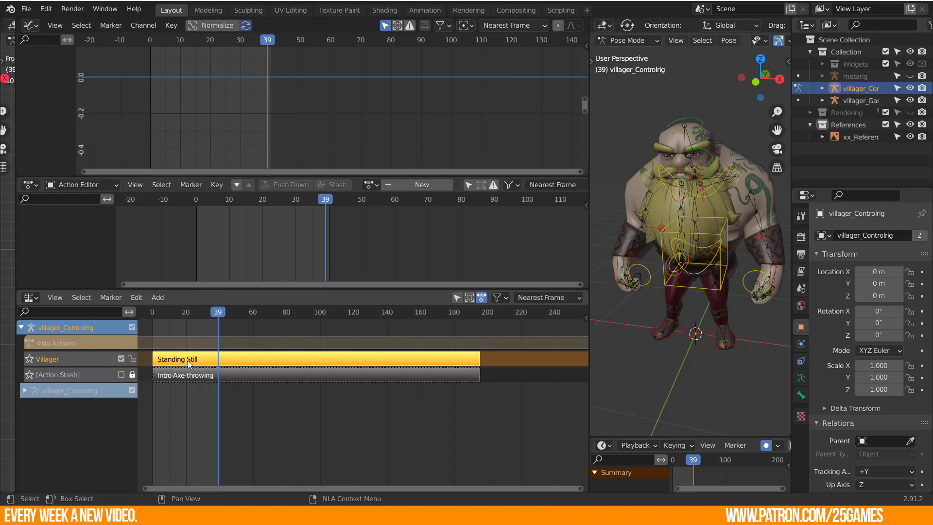
Move the Standing Still strip to start at frame 69 and scrub the playhead to frame 187.
key("g")
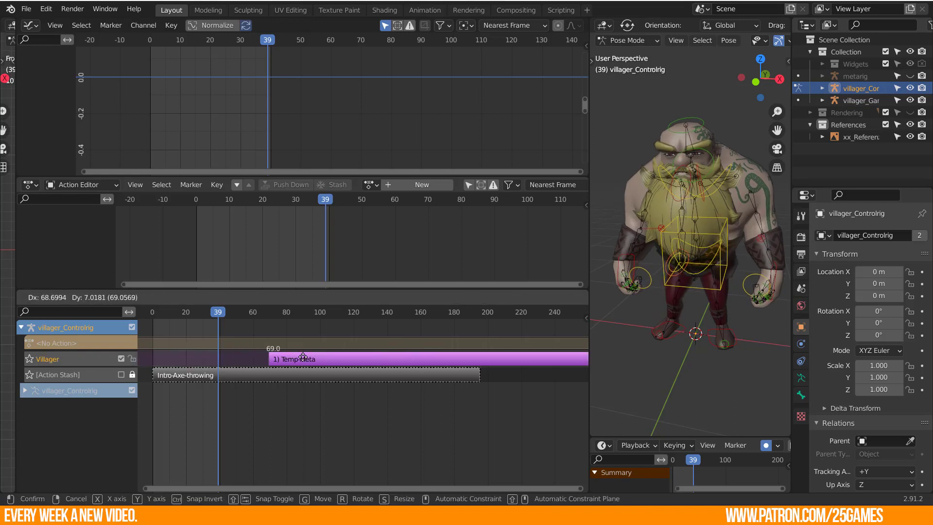
left_click(282, 348)
key("space")
left_click_drag(366, 323, 466, 339)
Line up the Standing Still strip just after the Intro-Axe-throwing strip's end and enable the [Action Stash] track.
left_click(245, 373)
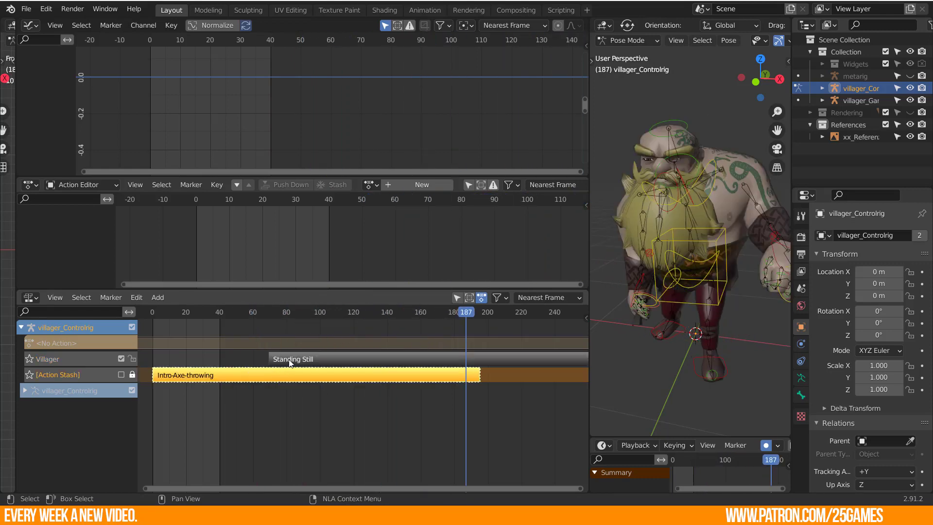
left_click_drag(291, 358, 505, 357)
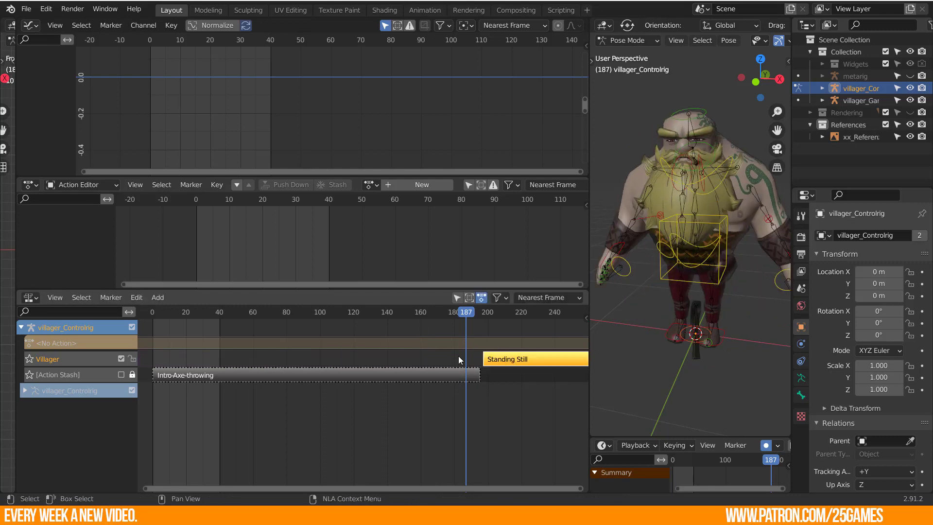
left_click(302, 375)
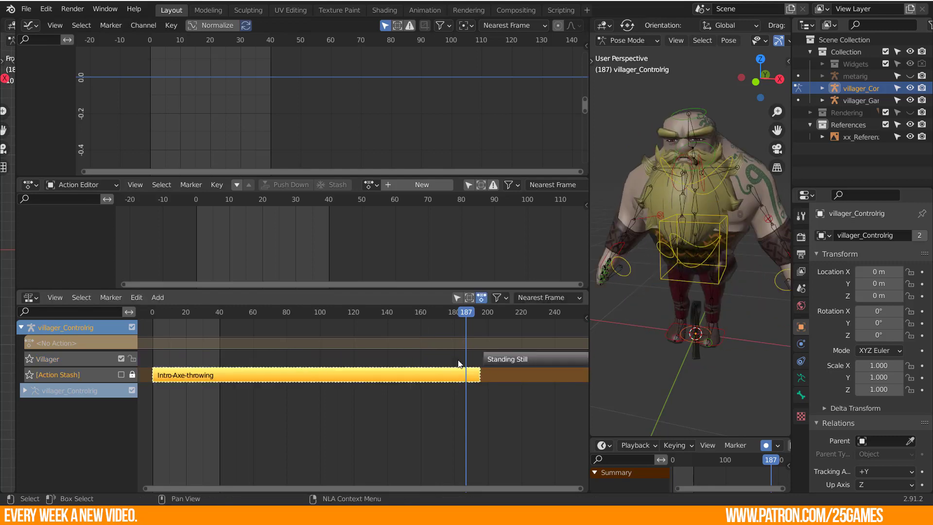
left_click(123, 375)
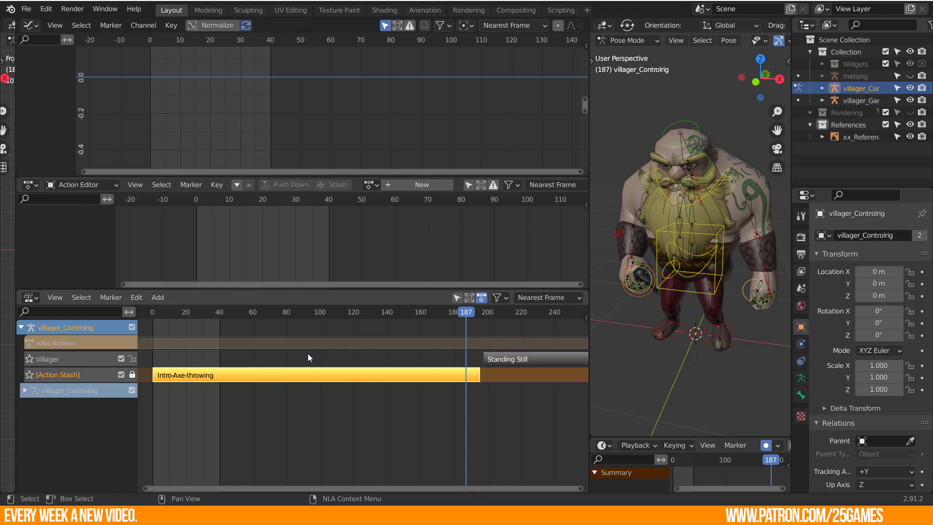
left_click_drag(495, 359, 265, 383)
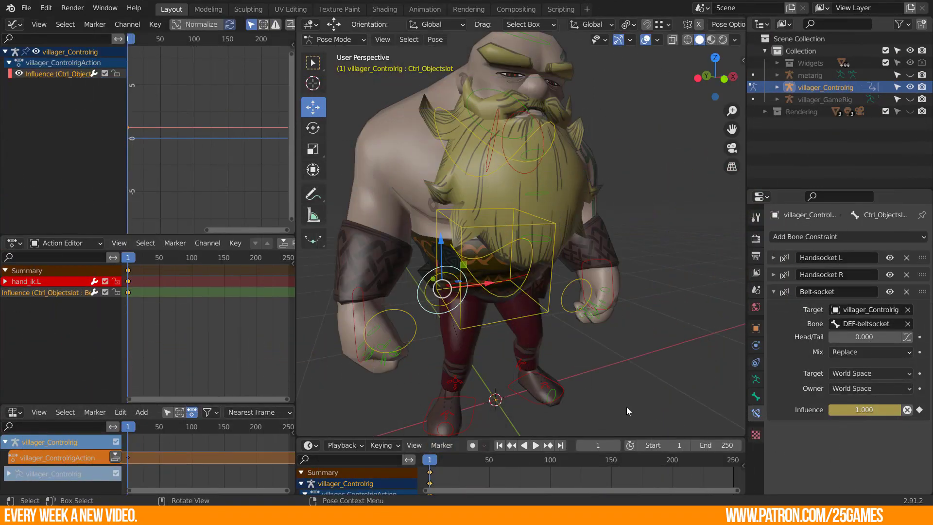
Toggle the visibility of villager_Controlrig and the metarig to compare them, leaving only the control rig shown.
middle_click_drag(626, 407, 591, 407)
left_click(74, 442)
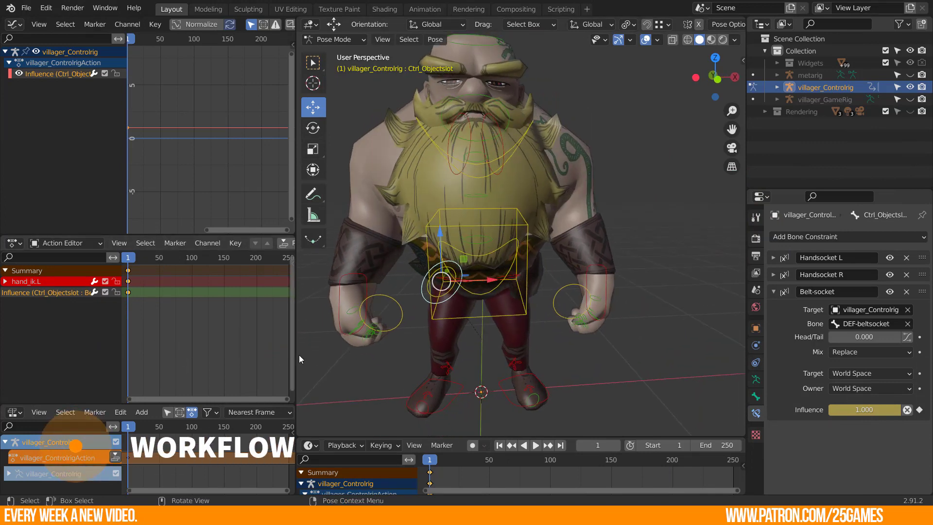
middle_click_drag(386, 364, 408, 374, "shift")
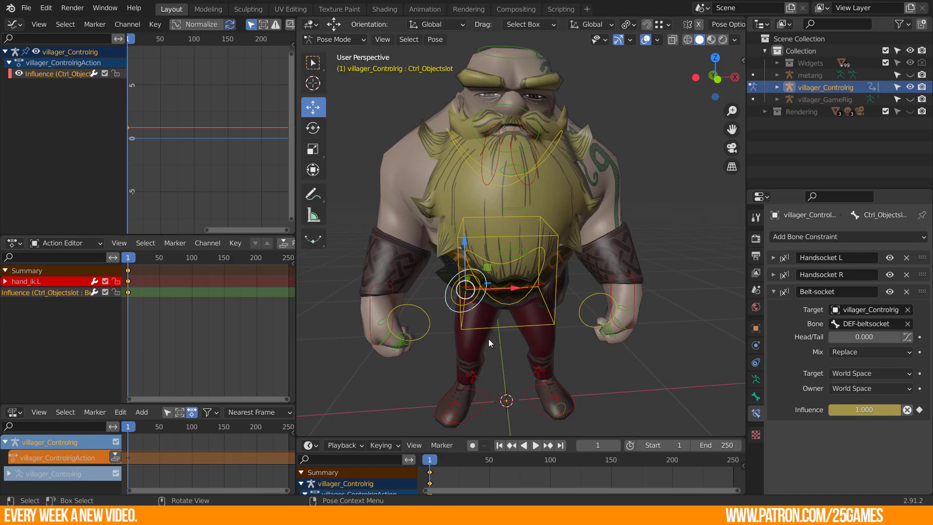
left_click(911, 87)
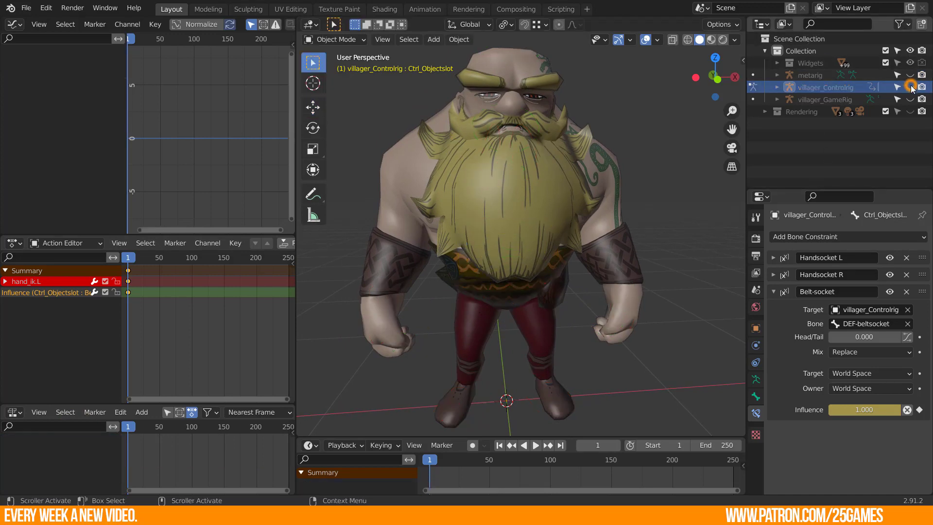
left_click(910, 76)
left_click(910, 75)
left_click(910, 87)
Examine the rig's transform values and rig layers in the viewport sidebar, and close it again.
middle_click_drag(549, 311, 509, 314)
key("n")
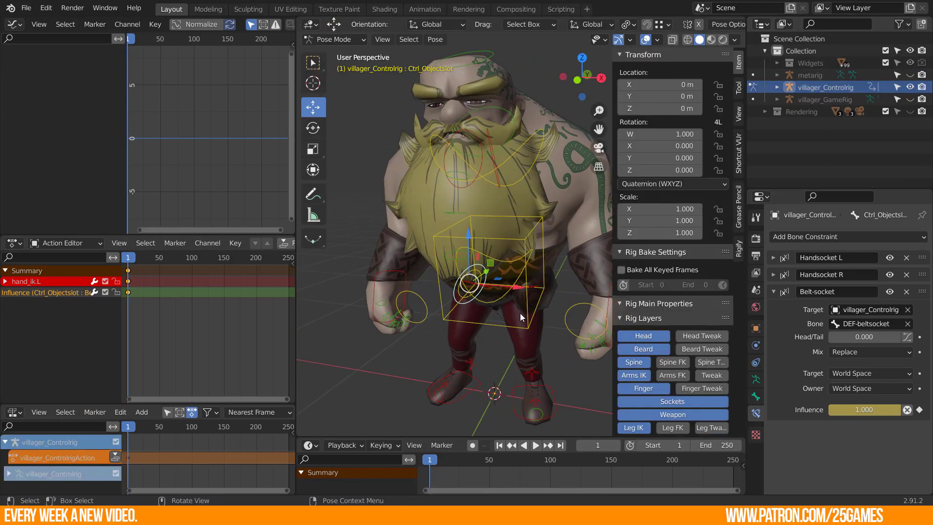
key("n")
mouse_move(497, 364)
middle_mouse_down()
mouse_move(440, 361)
mouse_move(514, 360)
middle_mouse_up()
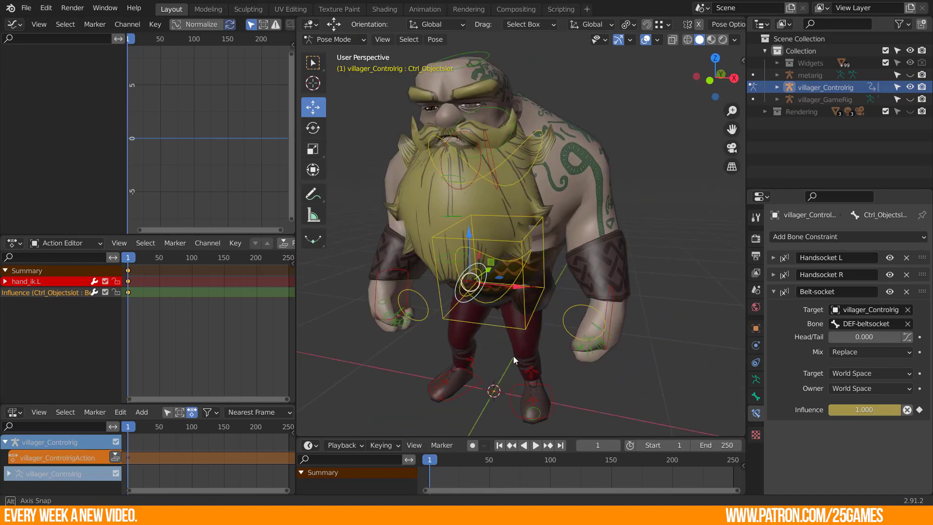
Select the hand_ik.L control and try moving it.
left_click(609, 314)
key("g")
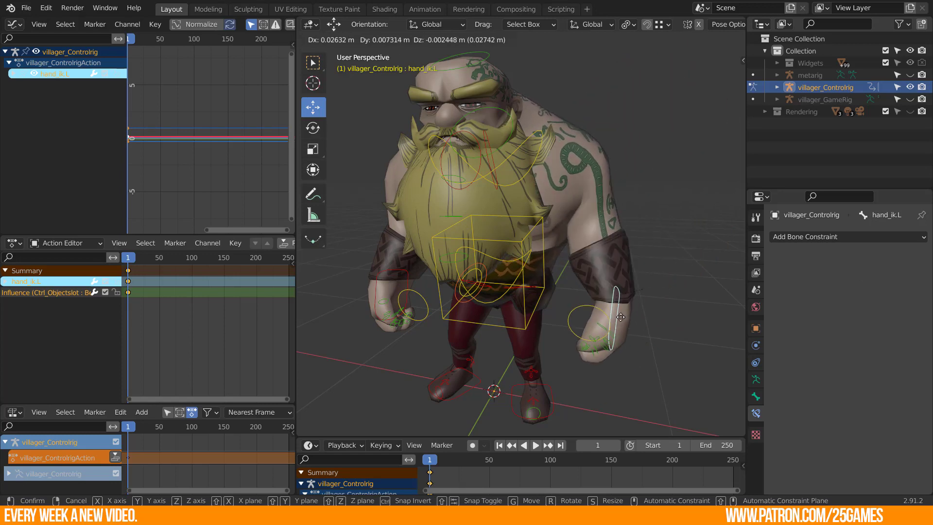
right_click(632, 318)
Widen the animation editors and unlink villager_ControlrigAction from the rig.
left_click_drag(294, 302, 516, 302)
left_click(389, 243)
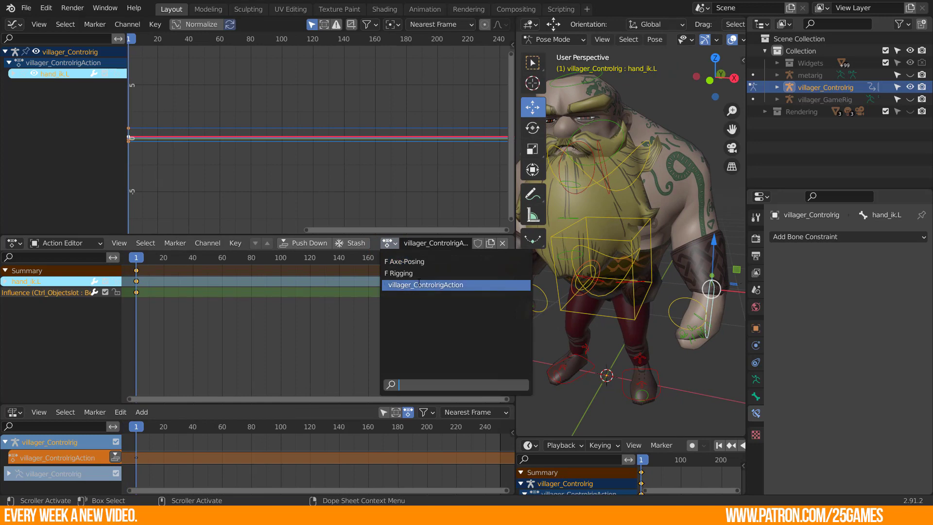
left_click(445, 239)
left_click(502, 243)
Create a new action named Intro-Axe-throwing with its Fake User enabled, and narrow the animation editors.
left_click(395, 243)
left_click(429, 244)
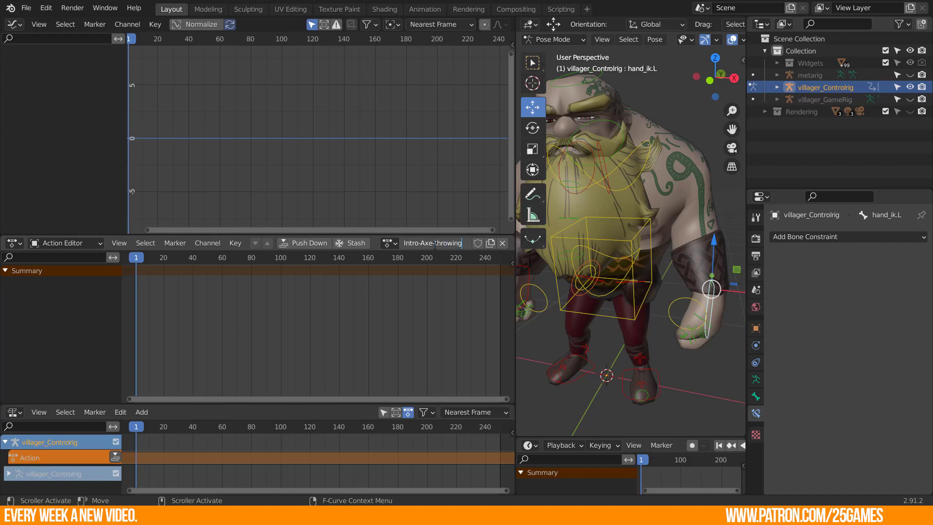
key("Return")
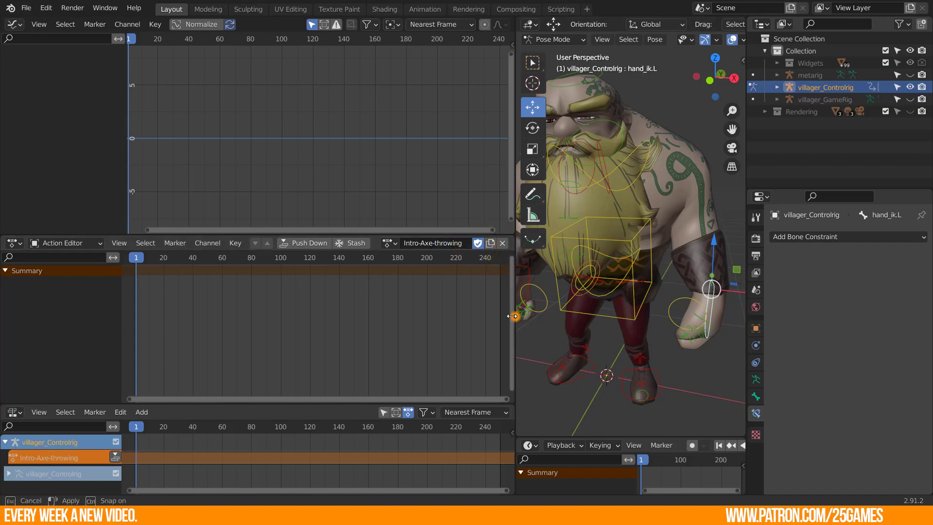
left_click_drag(515, 314, 114, 313)
left_click_drag(319, 436, 320, 452)
scroll(380, 352, "down", 3)
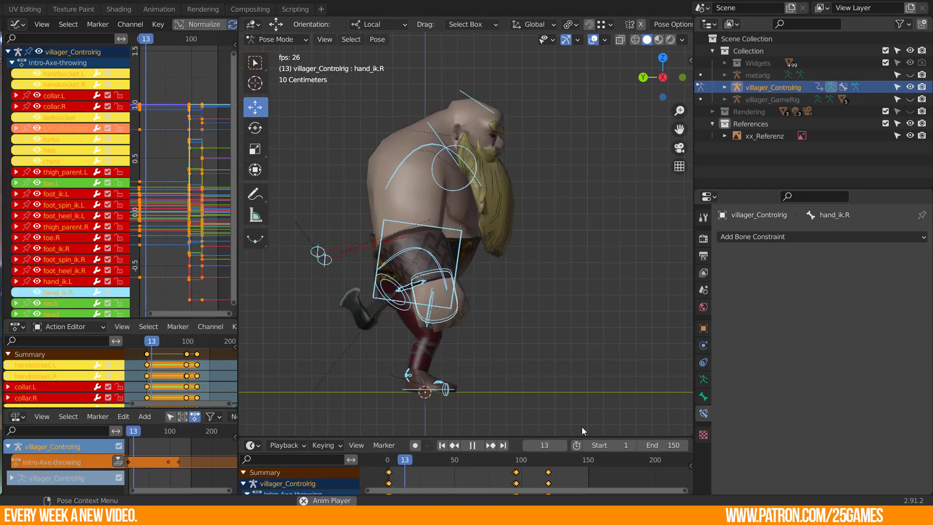
Play the blocked-out axe-throwing animation and scrub the timeline to check its poses.
key("space")
left_click(501, 458)
key("space")
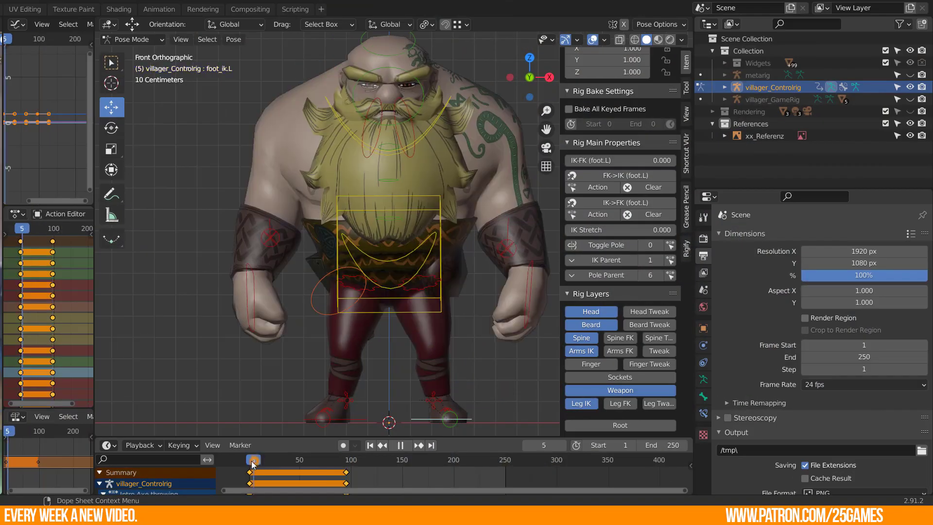
left_click_drag(252, 461, 351, 460)
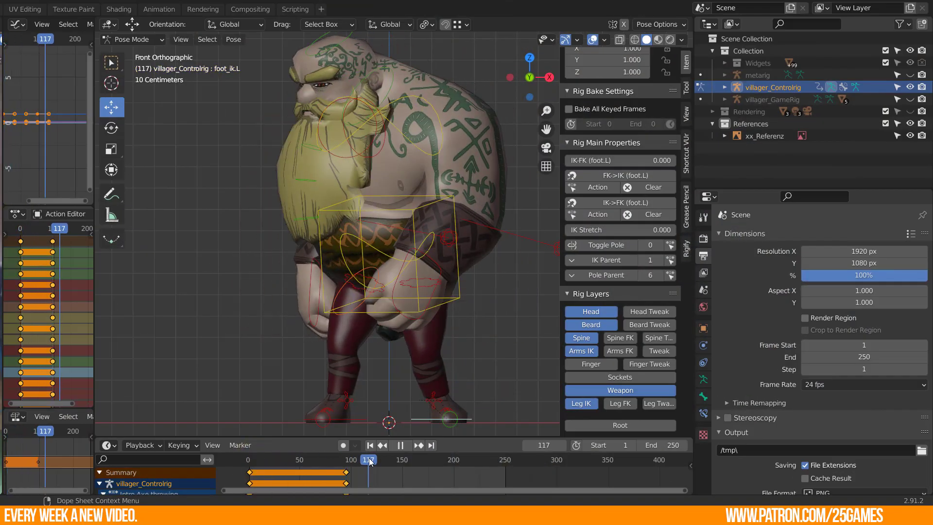
key("Down")
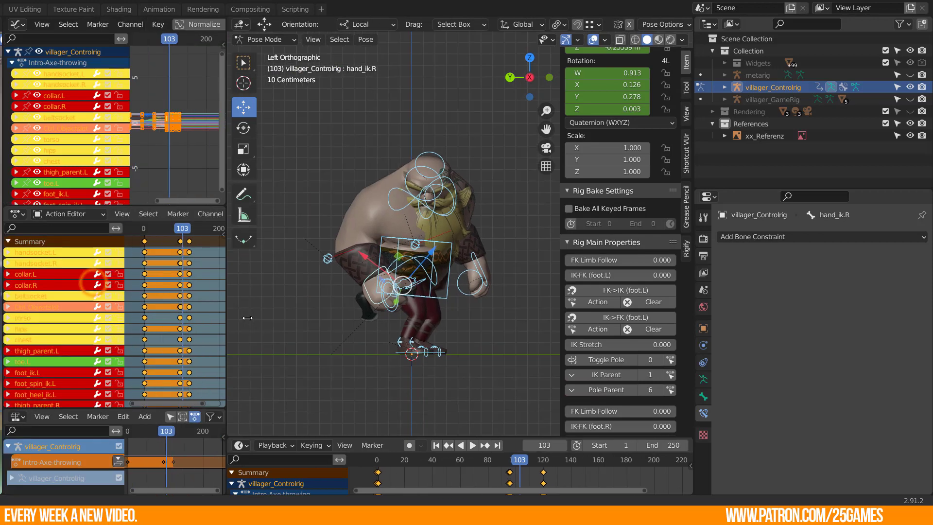
Widen the animation editors, hide the viewport sidebar, and make the Graph Editor taller with its curves in view.
left_click_drag(248, 318, 388, 317)
key("n")
middle_click_drag(487, 282, 520, 310, "shift")
scroll(520, 310, "up", 2)
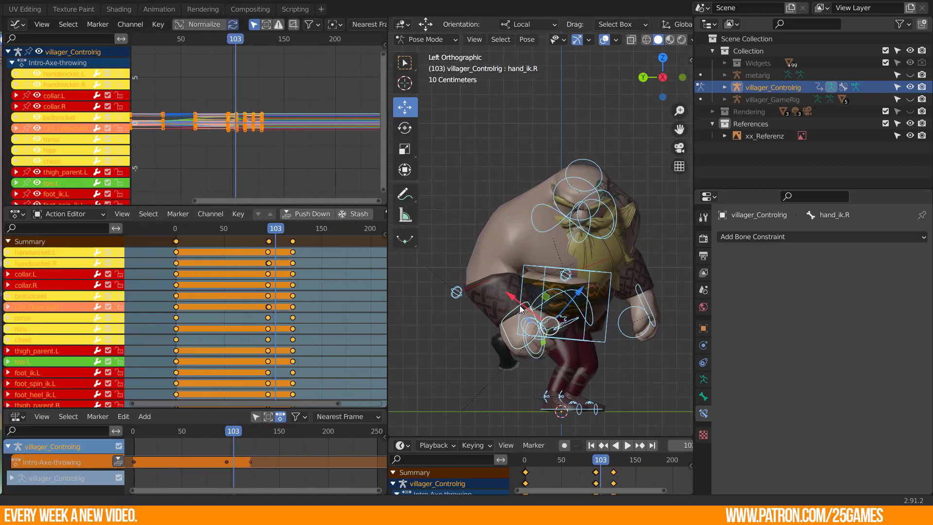
scroll(168, 141, "up", 7)
mouse_move(160, 148)
middle_mouse_down()
mouse_move(221, 168)
mouse_move(248, 107)
mouse_move(179, 194)
middle_mouse_up()
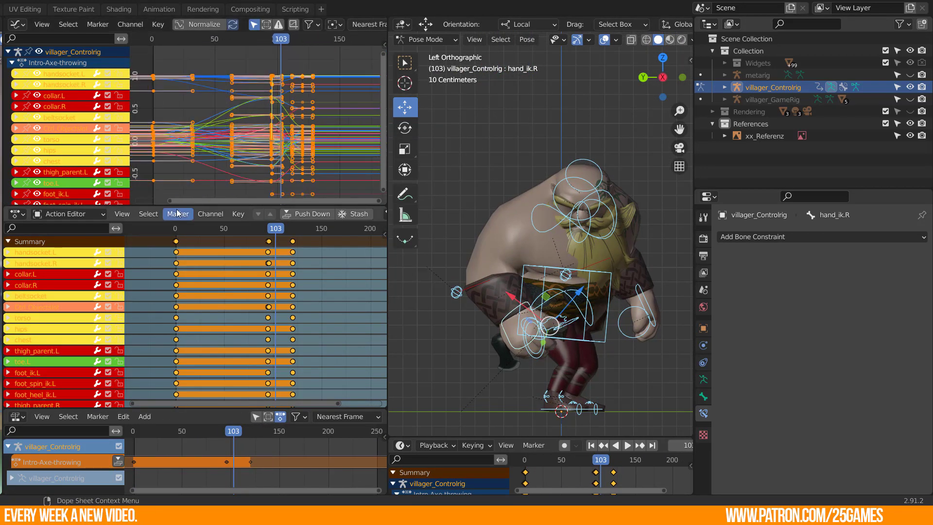
left_click_drag(177, 206, 181, 318)
Set the interpolation of all Intro-Axe-throwing keyframes to Constant in the Graph Editor.
key("a")
key("a")
key("t")
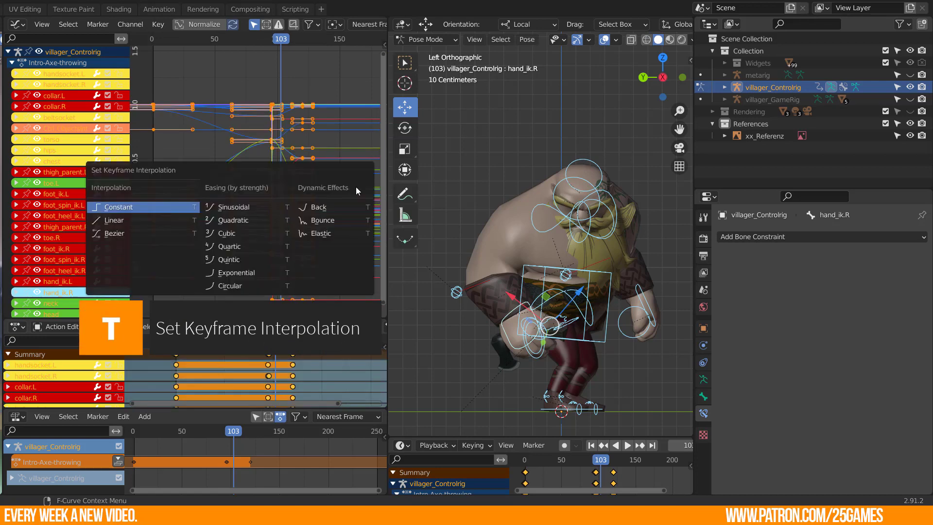
left_click(125, 207)
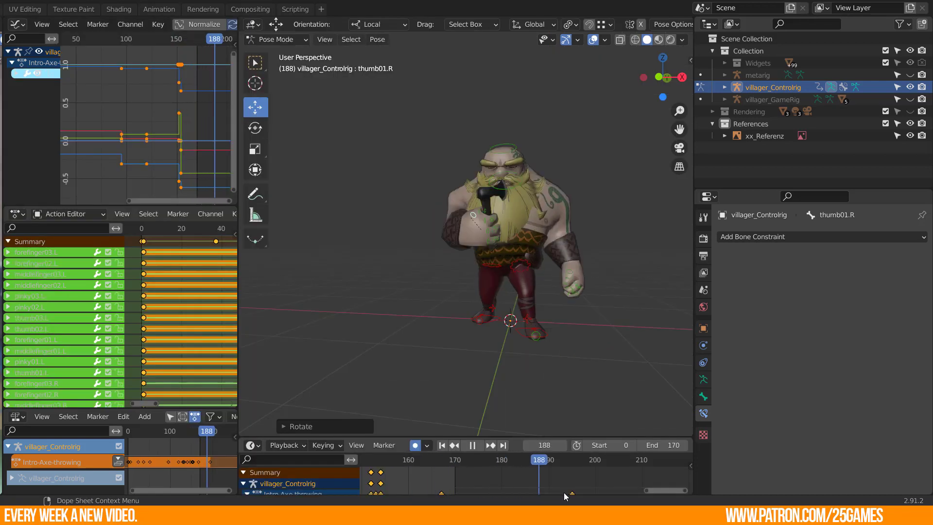
Set the timeline's end frame to 200 and play the stepped animation from the start.
middle_click_drag(437, 341, 491, 335)
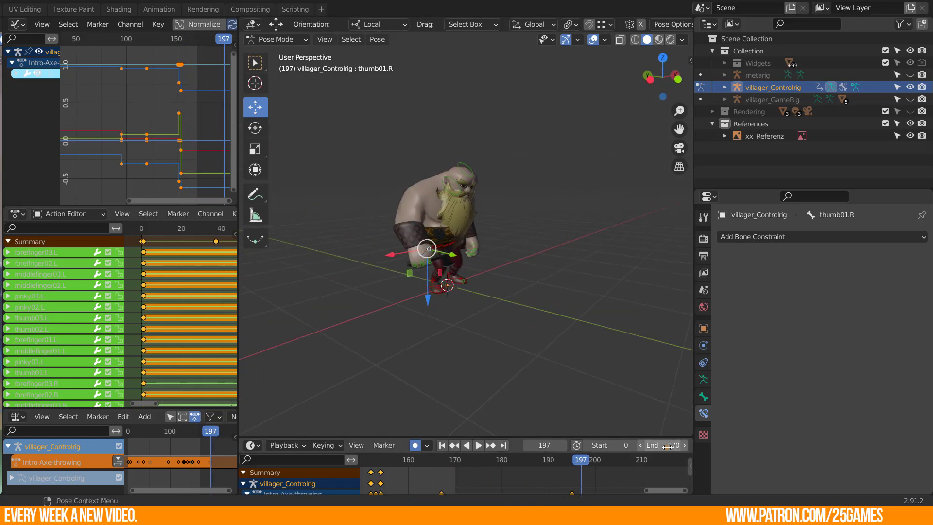
key("Return")
middle_click_drag(421, 475, 567, 475)
scroll(567, 475, "down", 10)
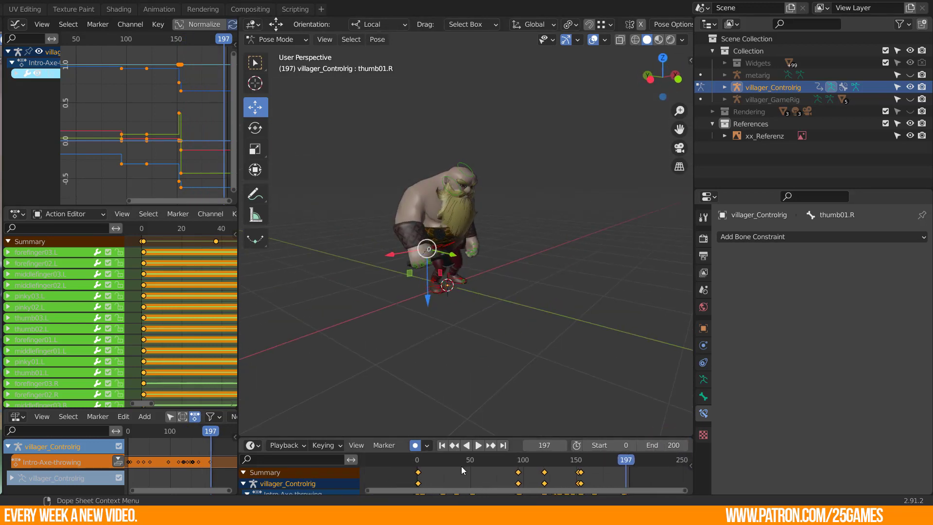
left_click(415, 462)
key("space")
middle_click_drag(503, 331, 416, 324)
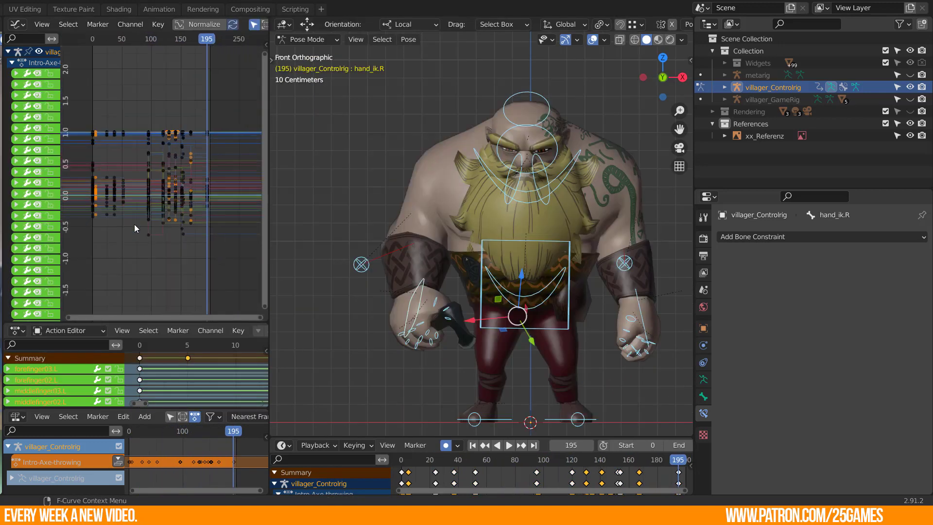
Switch the interpolation of all keyframes to Bezier in the Graph Editor, and deselect them.
key("a")
key("t")
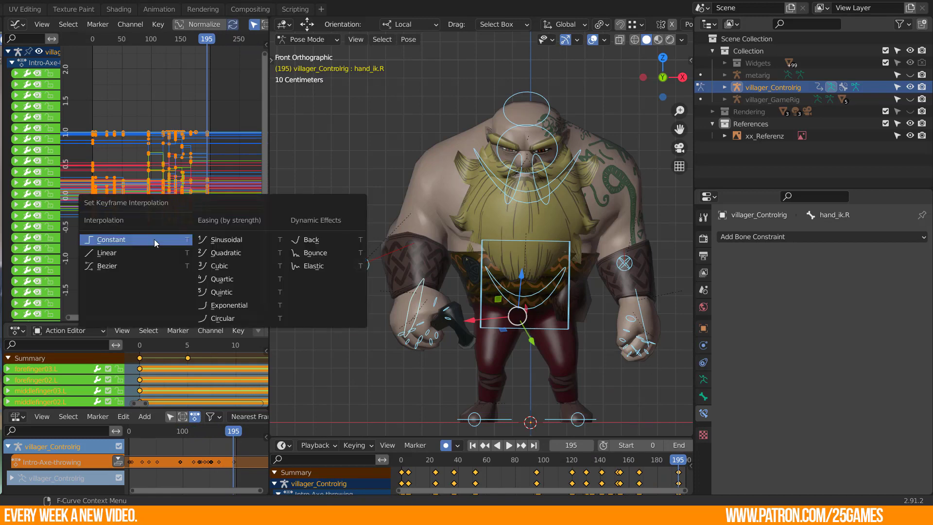
left_click(120, 265)
scroll(152, 191, "up", 2)
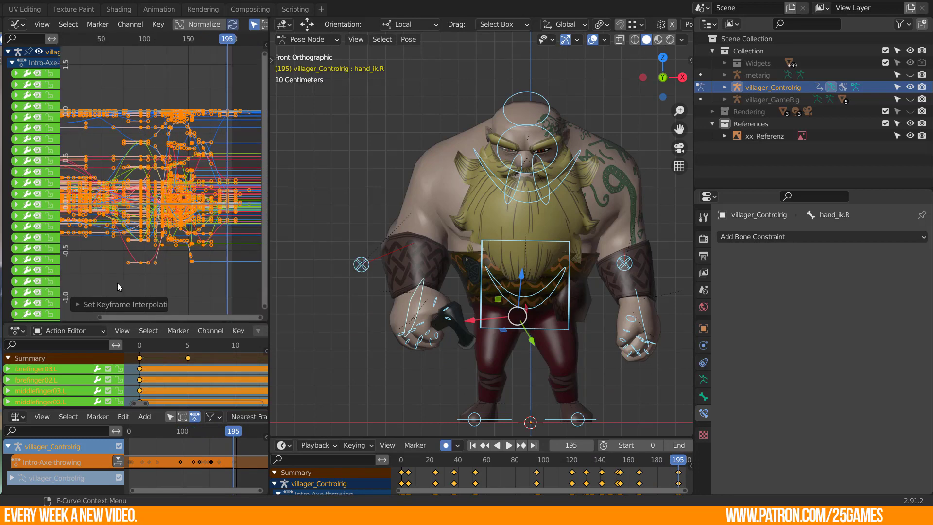
key("alt+a")
Play the smoothly interpolated animation to review the axe throw, and stop the playback.
key("space")
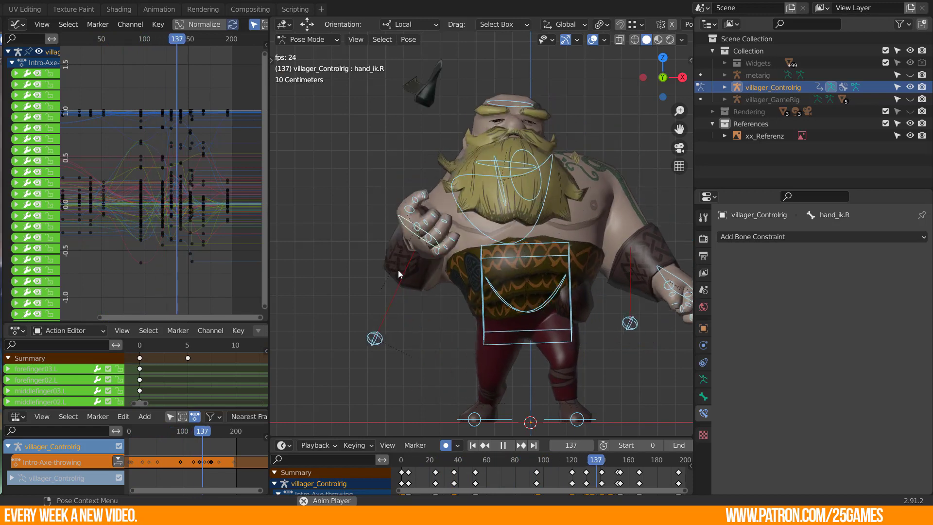
scroll(409, 267, "down", 3)
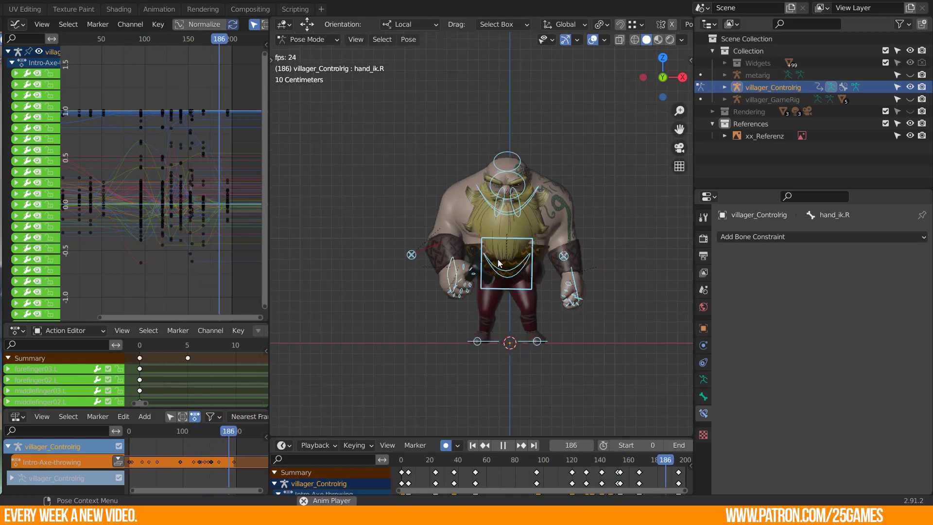
key("space")
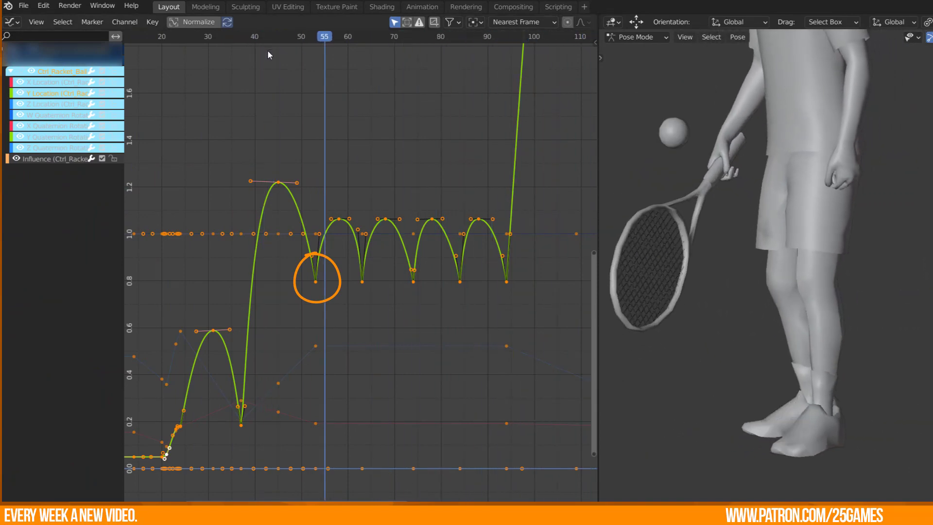
Try to reshape the end of the Ctrl_Objectslot Y Location curve with the left handle near frame 152, and undo it.
left_click(256, 40)
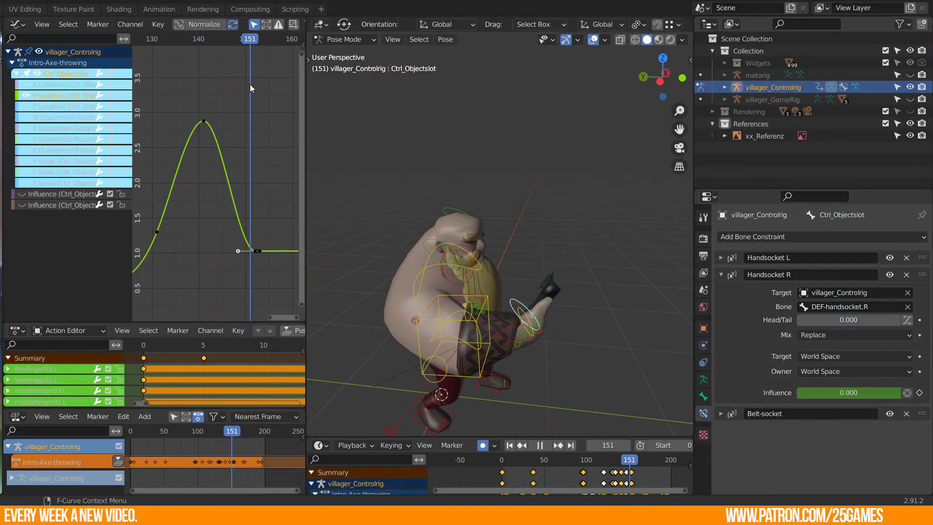
key("space")
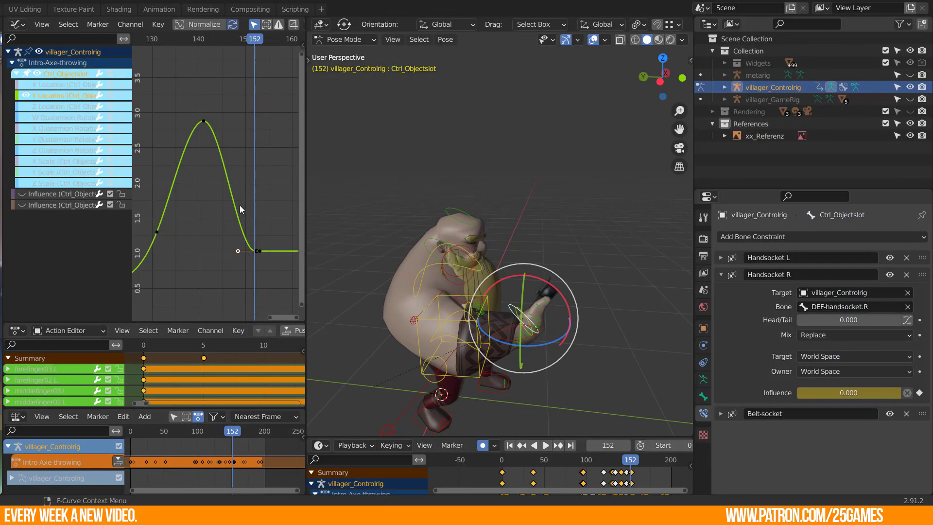
left_click_drag(238, 252, 242, 227)
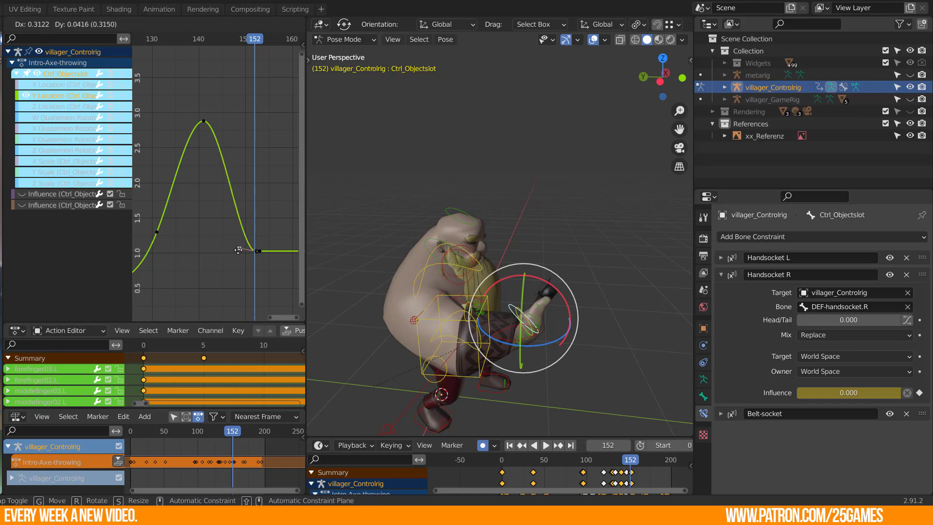
left_click_drag(236, 261, 236, 262)
key("ctrl+z")
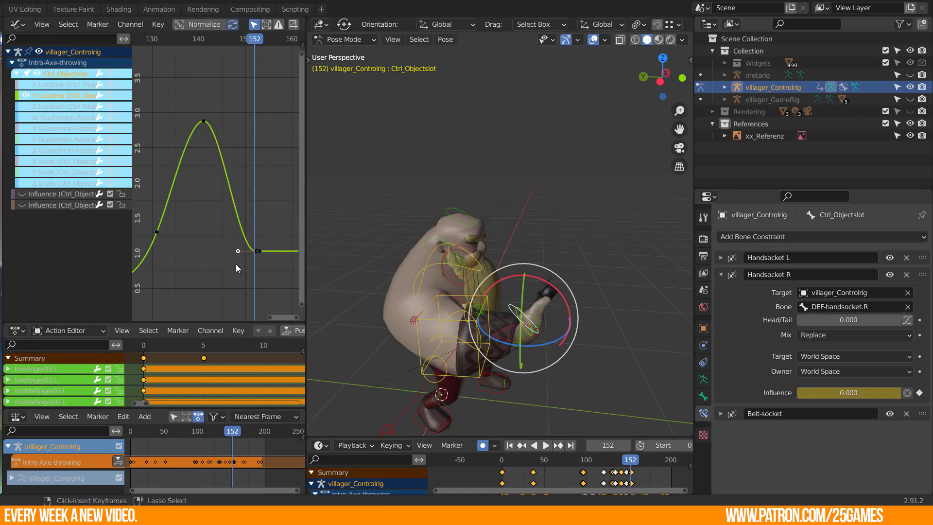
Set the Y Location keyframe's handle type to Free, raise its left handle to sharpen the curve, and scrub through the motion.
key("v")
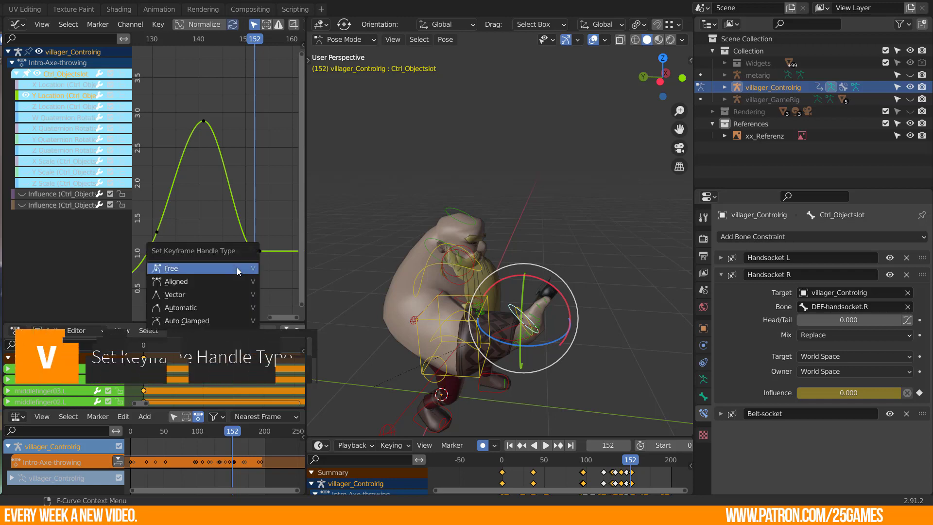
left_click(182, 270)
left_click_drag(236, 250, 247, 226)
mouse_move(174, 211)
middle_mouse_down()
mouse_move(194, 219)
mouse_move(209, 193)
mouse_move(173, 205)
middle_mouse_up()
left_click_drag(185, 38, 211, 44)
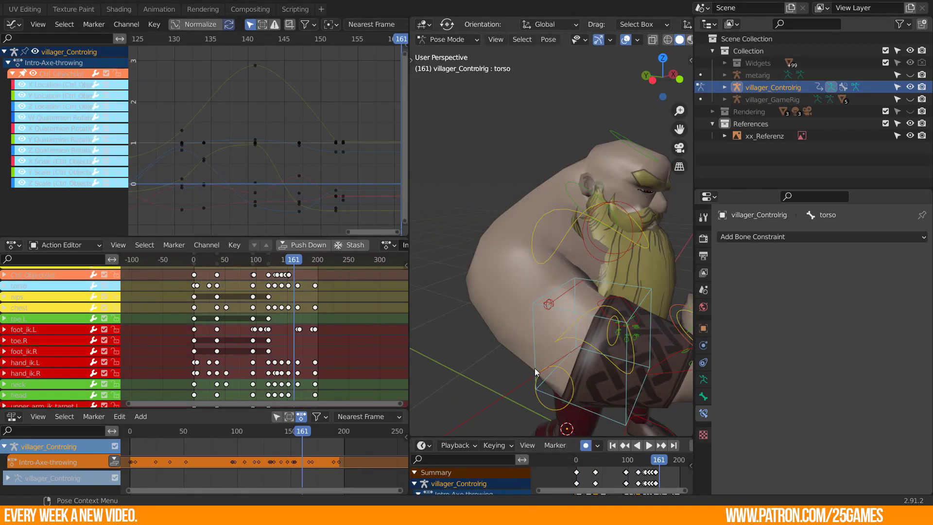
Delete the three Scale channels of the torso bone in the Action Editor.
left_click(535, 372)
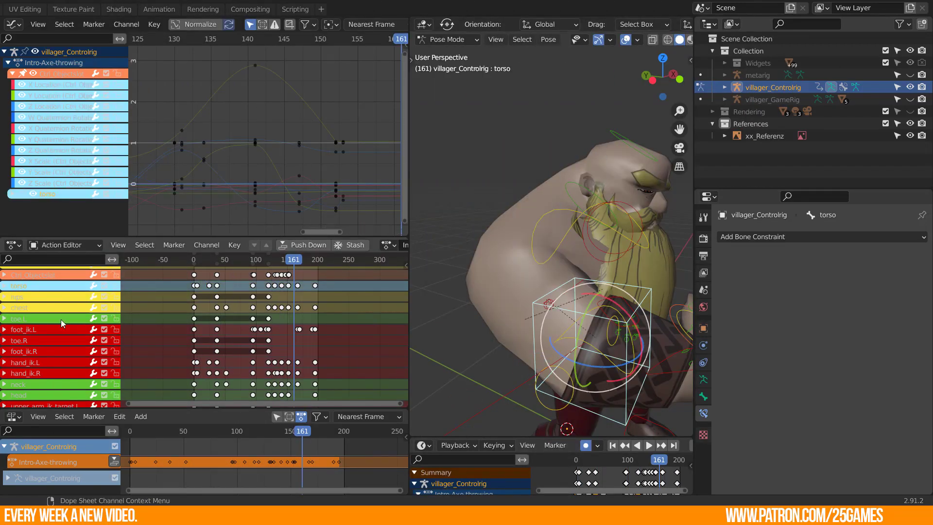
left_click(4, 286)
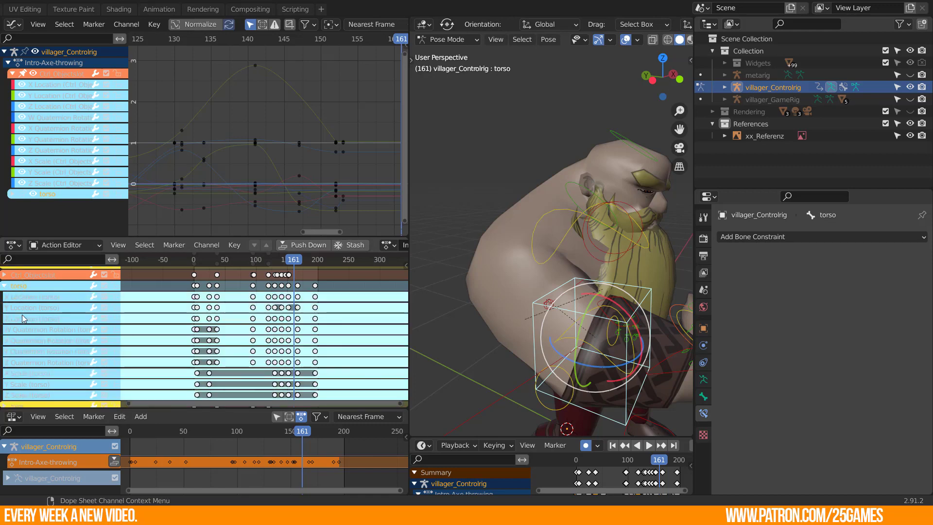
left_click(19, 396)
left_click(27, 383, "shift")
left_click(30, 376, "shift")
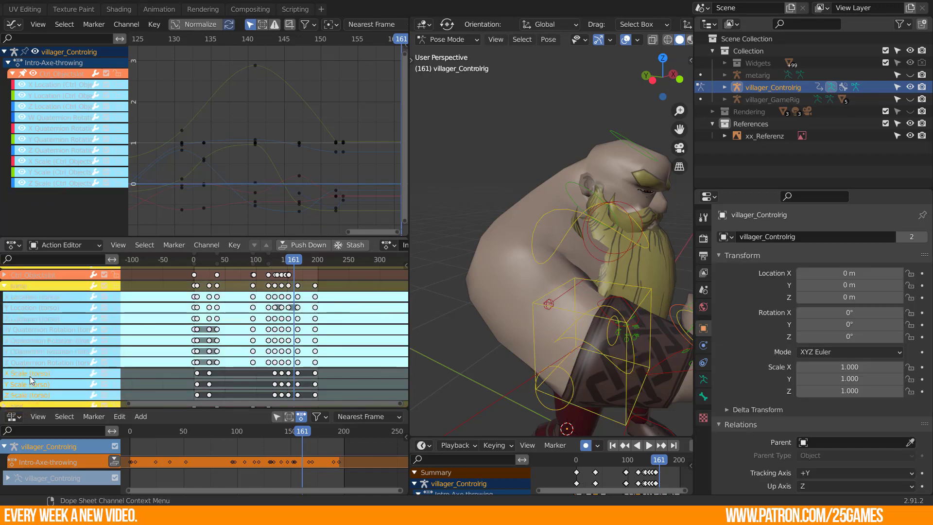
key("x")
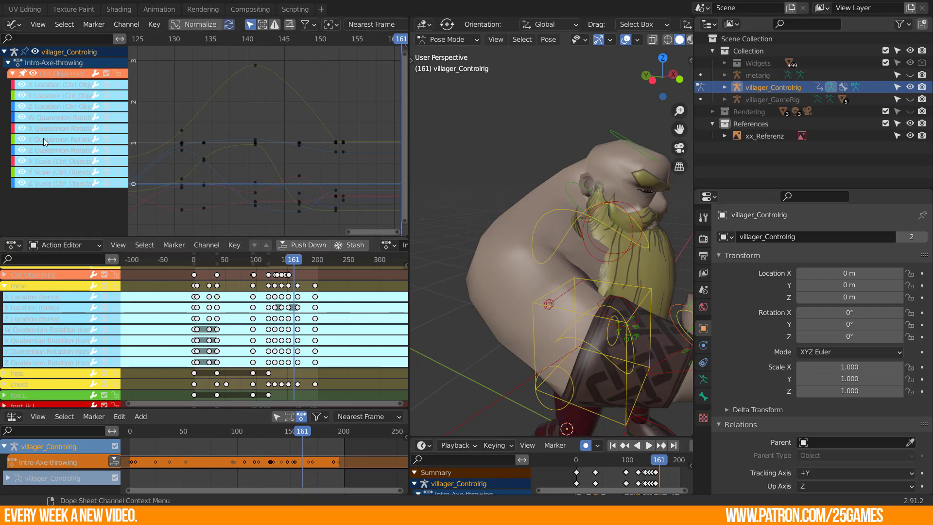
Delete the X, Y and Z Scale channels of Ctrl_Objectslot in the Graph Editor.
key("x")
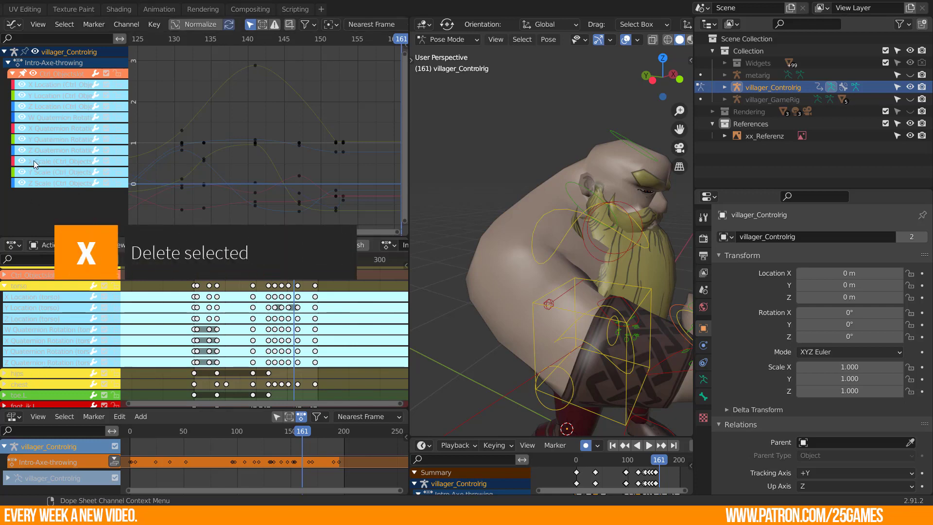
left_click(48, 174, "shift")
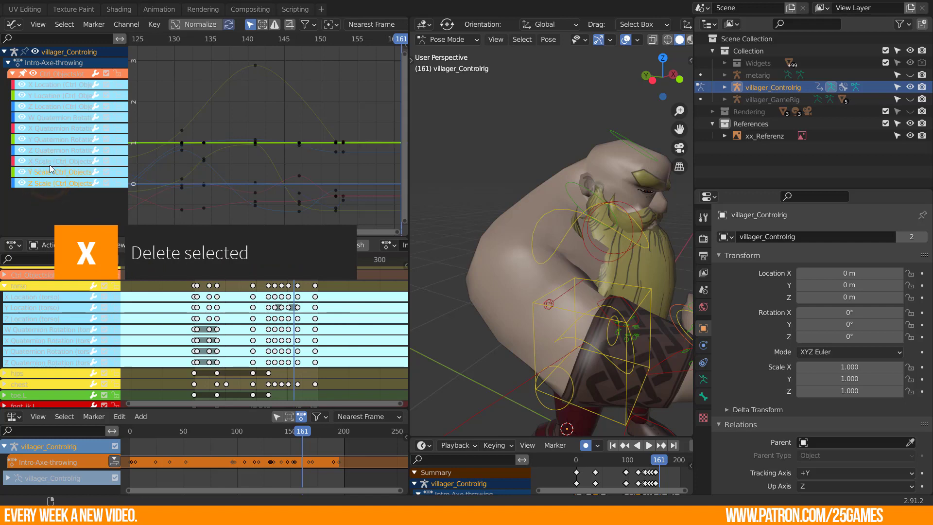
left_click(51, 164, "shift")
key("x")
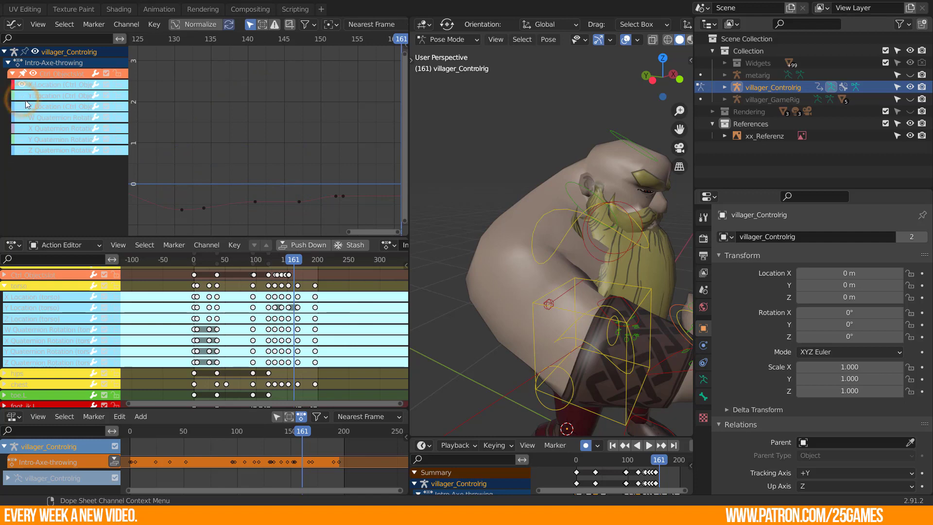
Isolate the Ctrl_Objectslot Y Quaternion Rotation curve, and display the channels of all bones to look through them.
left_click(49, 140)
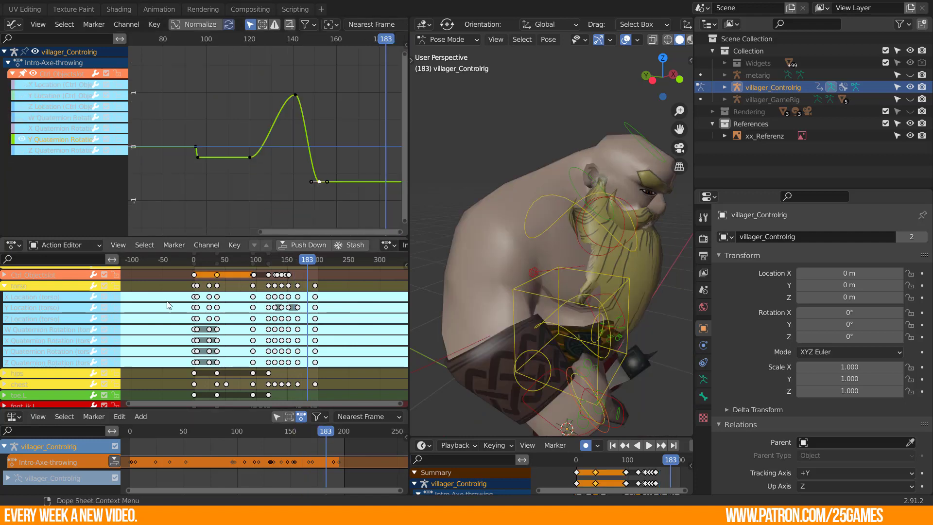
left_click(22, 150)
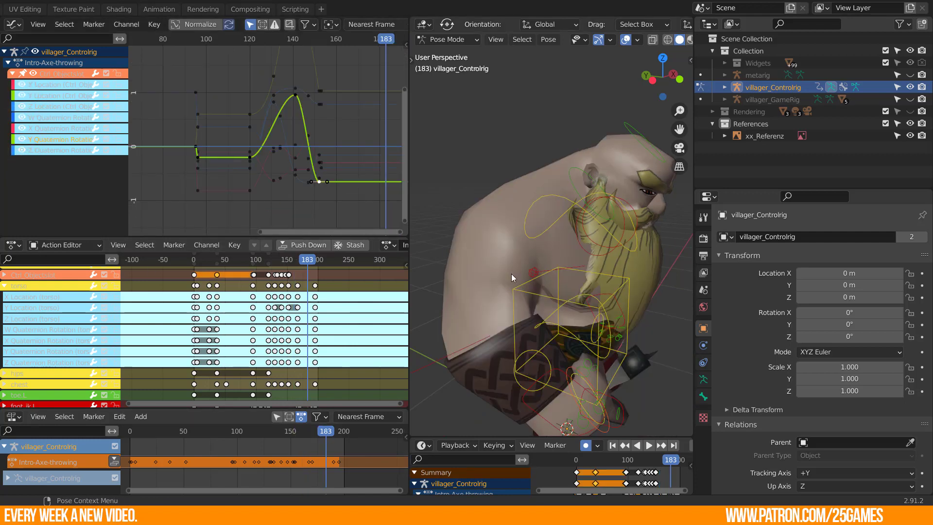
key("a")
scroll(66, 139, "down", 8)
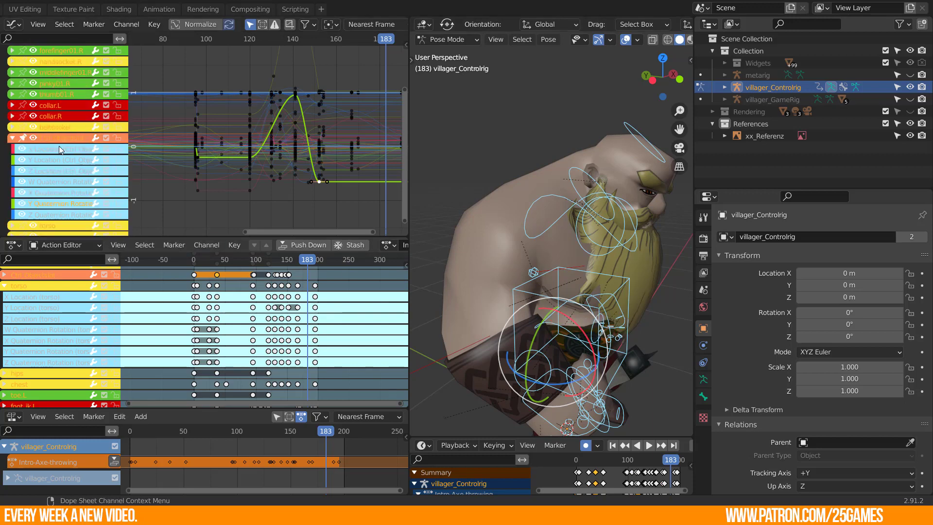
scroll(35, 146, "down", 6)
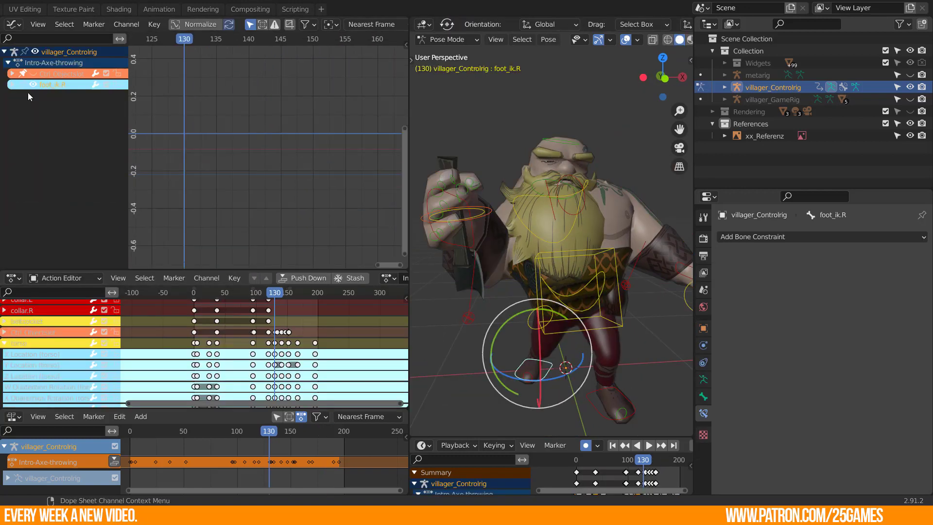
Select the foot_ik.L bone and delete its Scale channels in the Graph Editor.
left_click(12, 84)
left_click(600, 416)
left_click(41, 184)
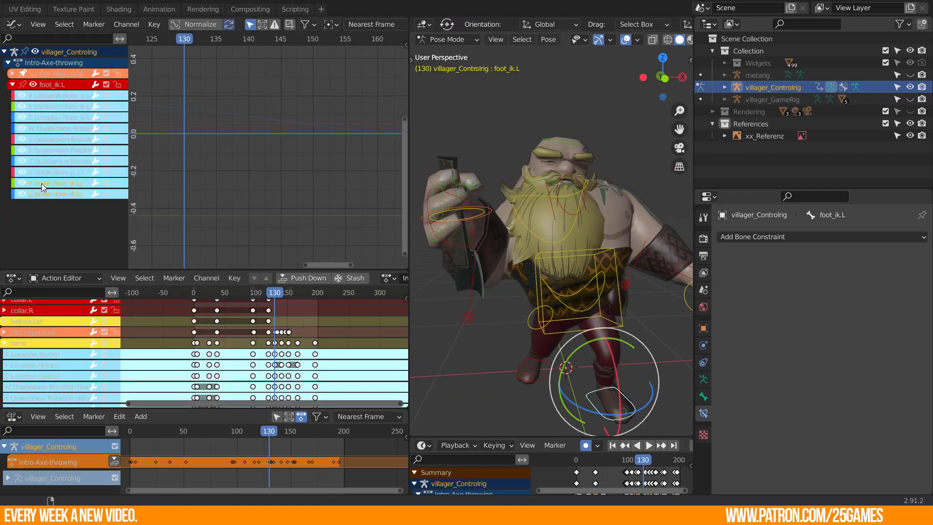
key("x")
Select the hand_ik.R bone and delete its Scale channels in the Graph Editor.
left_click(528, 375)
middle_click_drag(678, 271, 622, 253, "shift")
left_click(621, 252)
key("Home")
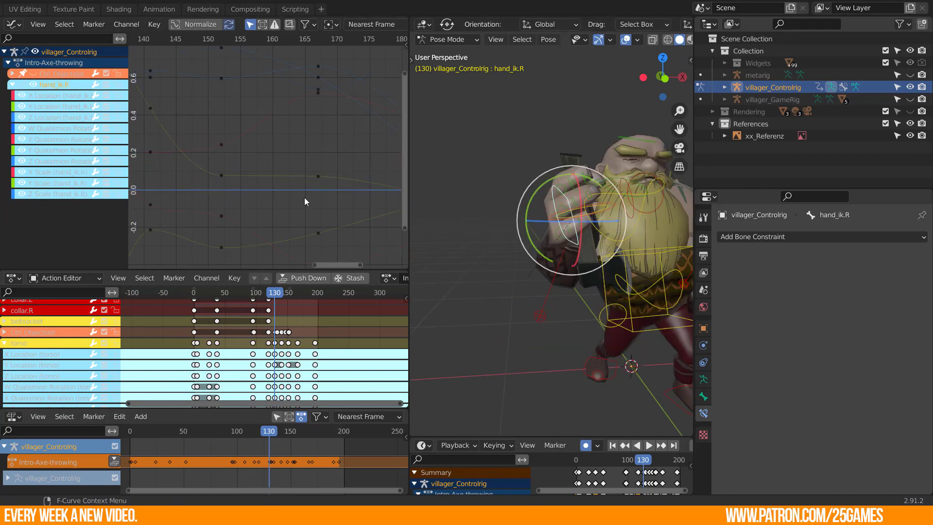
middle_click_drag(305, 199, 235, 229)
left_click_drag(82, 207, 48, 172)
key("x")
Isolate the X Location curve of hand_ik.R in the Graph Editor and deselect its keyframes.
scroll(195, 200, "down", 1)
middle_click_drag(155, 202, 233, 139)
left_click(49, 95)
key("x")
left_click(260, 150)
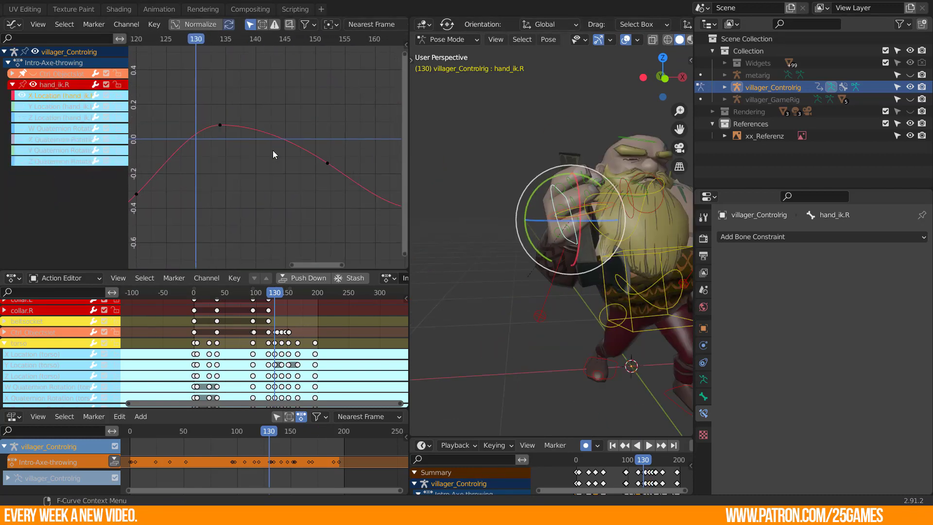
Change the handle type of hand_ik.R's first X Location keyframe at the animation's start, and raise its left handle.
key("Home")
middle_click_drag(302, 192, 291, 214, "ctrl")
left_click_drag(326, 40, 159, 55)
middle_click_drag(160, 73, 249, 117)
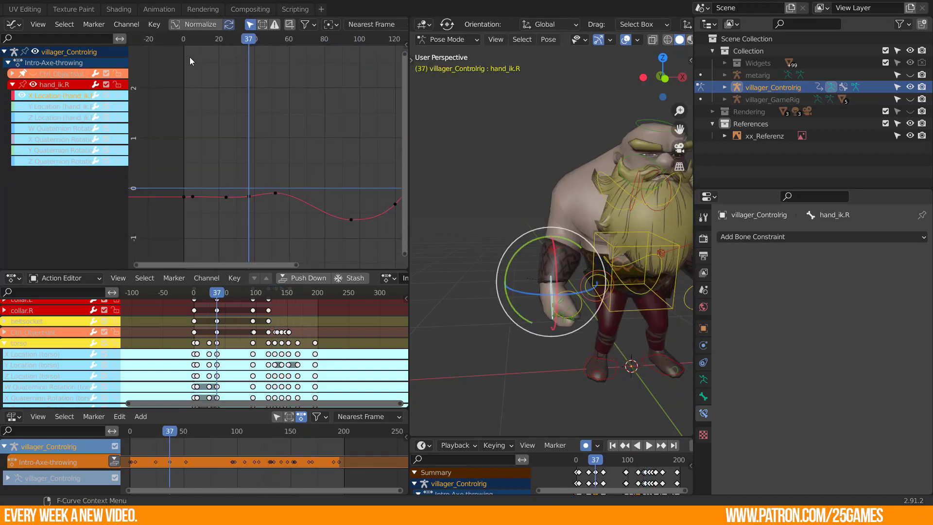
left_click_drag(217, 39, 210, 83)
middle_click_drag(204, 234, 235, 123, "ctrl")
left_click_drag(225, 40, 202, 217)
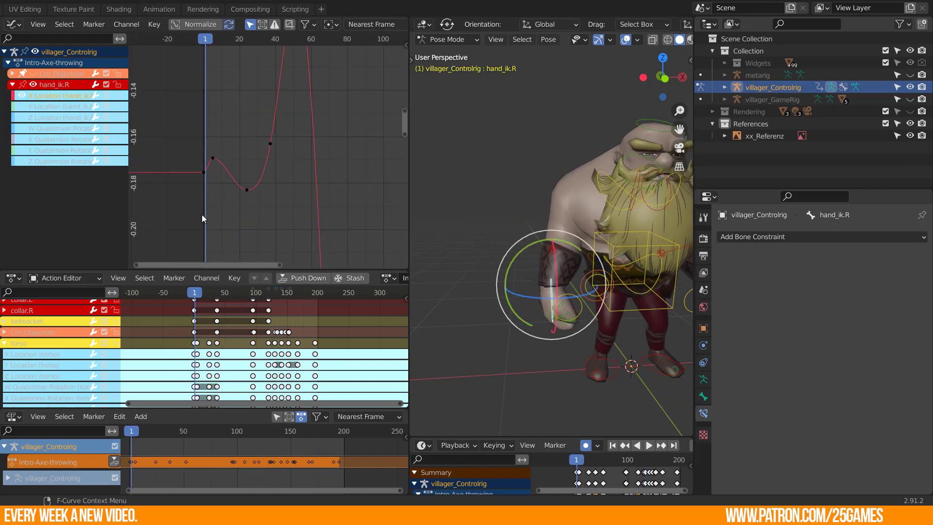
left_click(164, 186)
key("v")
left_click(170, 190)
left_click_drag(169, 185, 170, 174)
Play the animation with the adjusted hand curve, and scrub through the axe throw in an enlarged 3D viewport.
key("space")
middle_click_drag(228, 151, 196, 233, "ctrl")
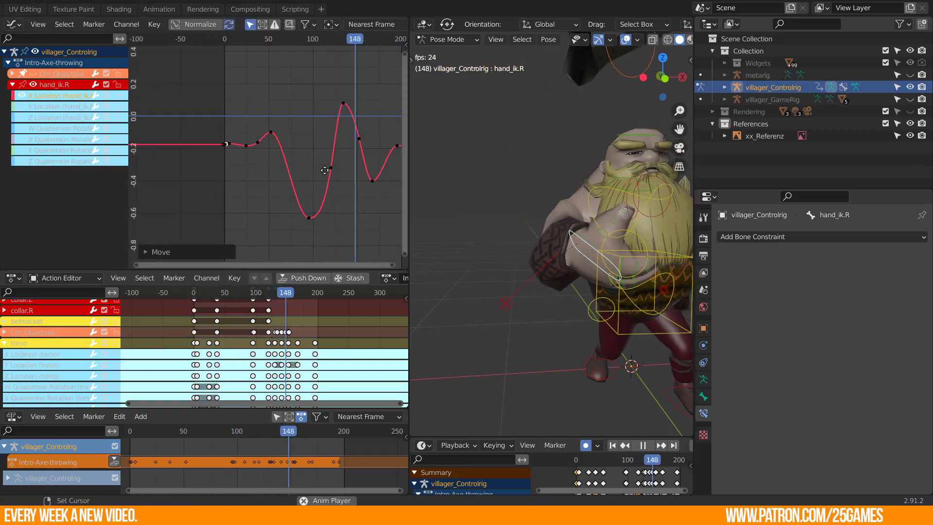
middle_click_drag(340, 146, 228, 157)
key("space")
left_click_drag(262, 40, 249, 53)
left_click_drag(411, 369, 71, 369)
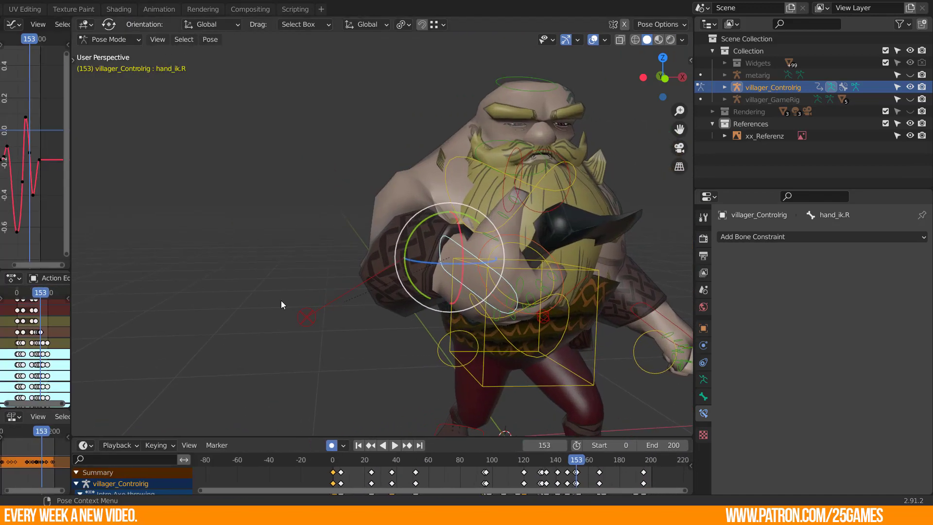
left_click_drag(348, 460, 556, 459)
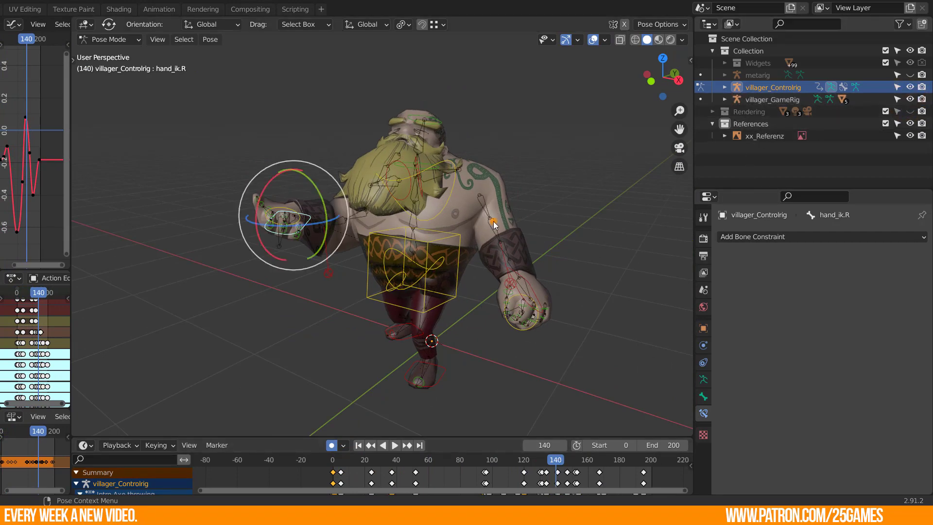
Select an arm bone of the villager_GameRig armature, and play the animation from an early frame.
left_click(494, 220)
middle_click_drag(481, 342, 492, 378)
left_click_drag(391, 460, 365, 460)
key("space")
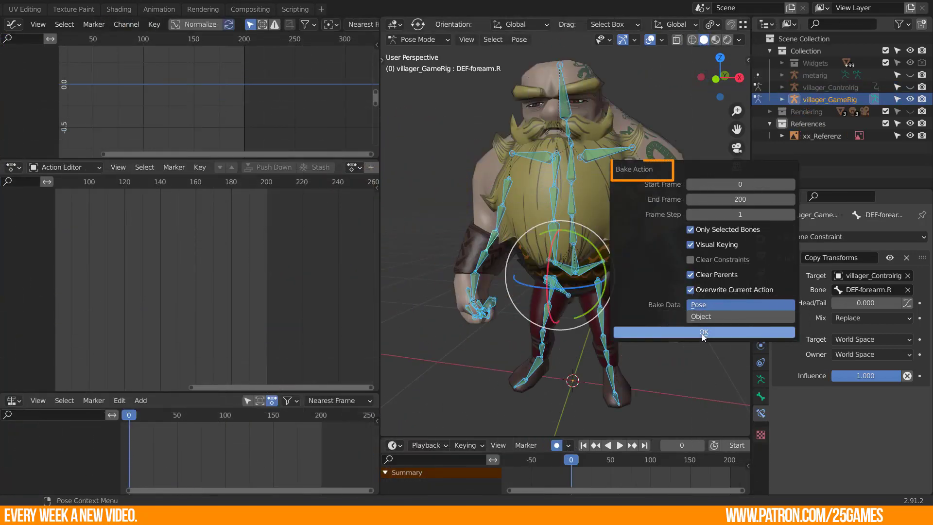
Bake the selected bones' poses from frame 0 to 200 with Visual Keying, Clear Parents and Overwrite Current Action, and name the action BAKED-Action.
left_click(702, 334)
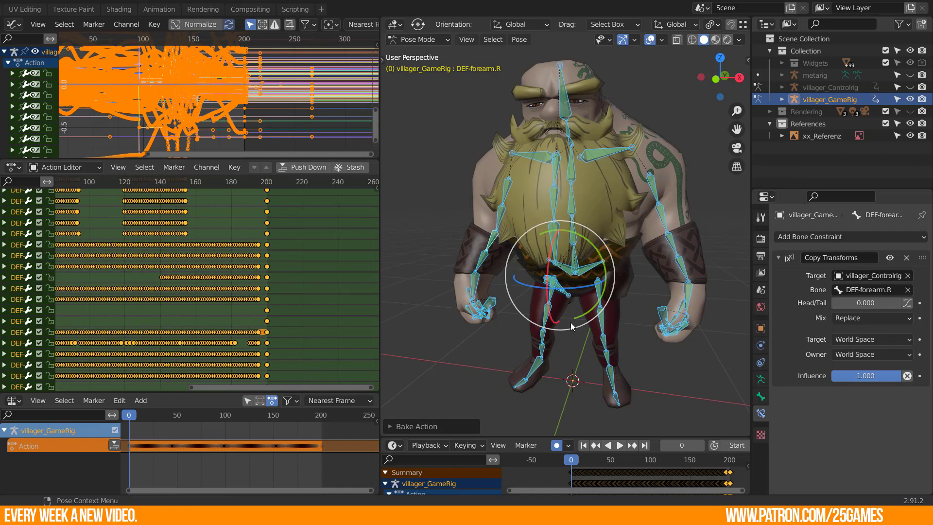
left_click_drag(381, 269, 473, 268)
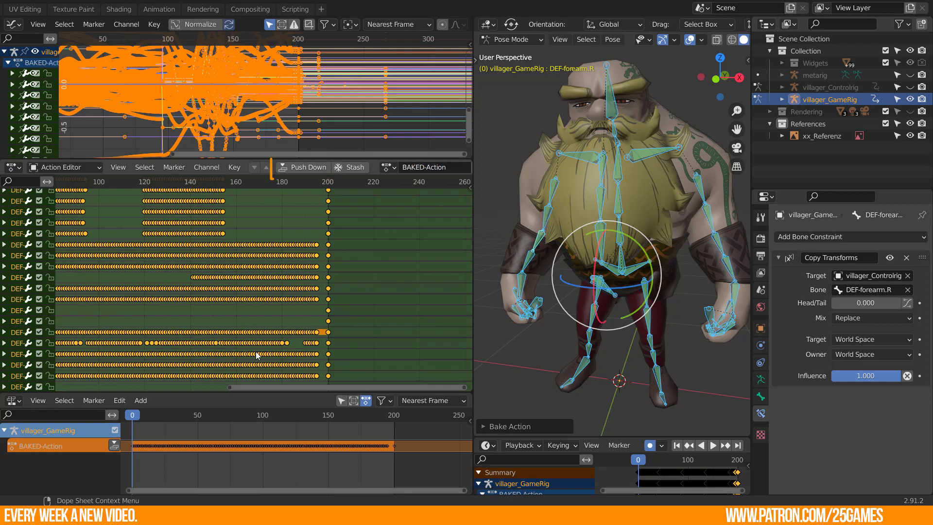
Push BAKED-Action down into an NLA strip, and play the strip in the enlarged NLA editor.
left_click(302, 168)
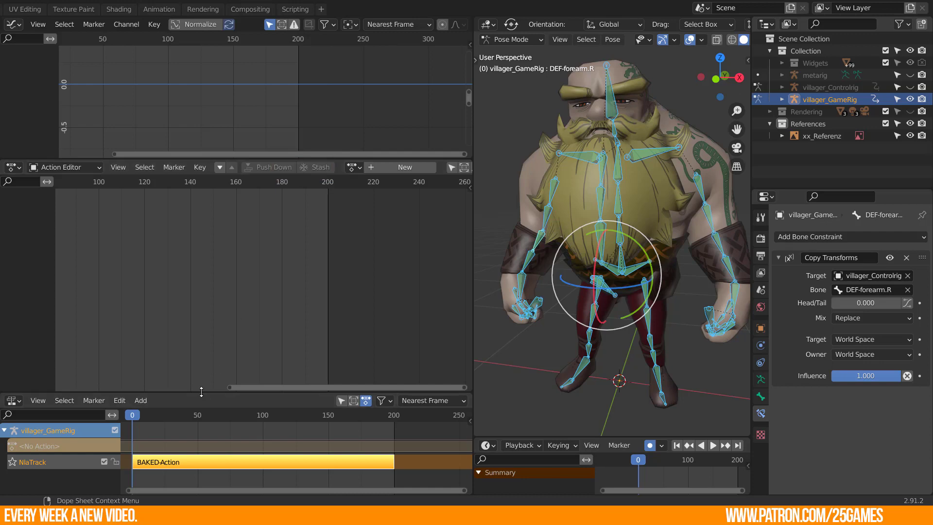
left_click_drag(202, 393, 205, 285)
left_click_drag(137, 310, 184, 355)
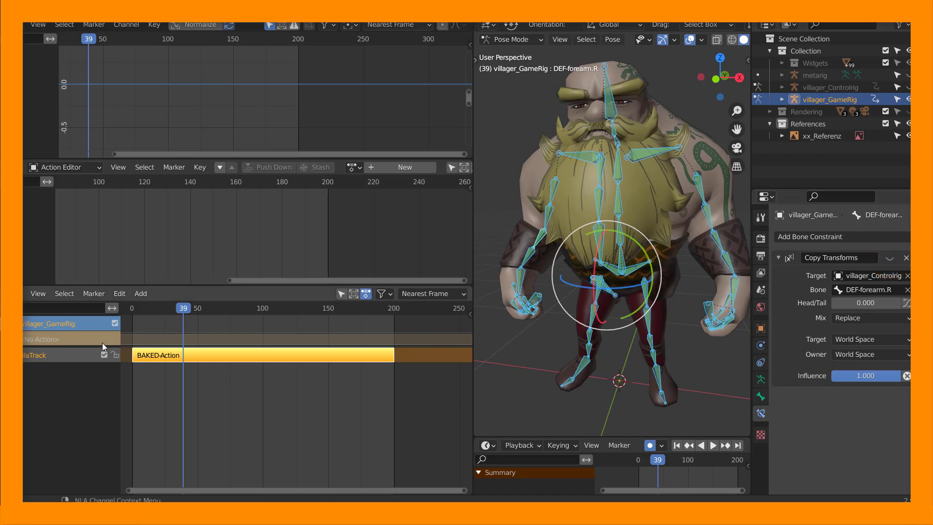
key("space")
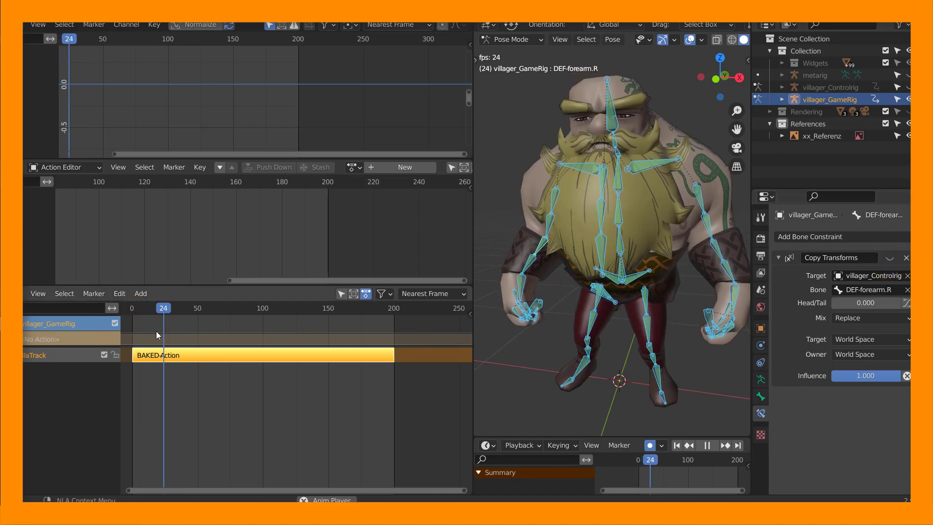